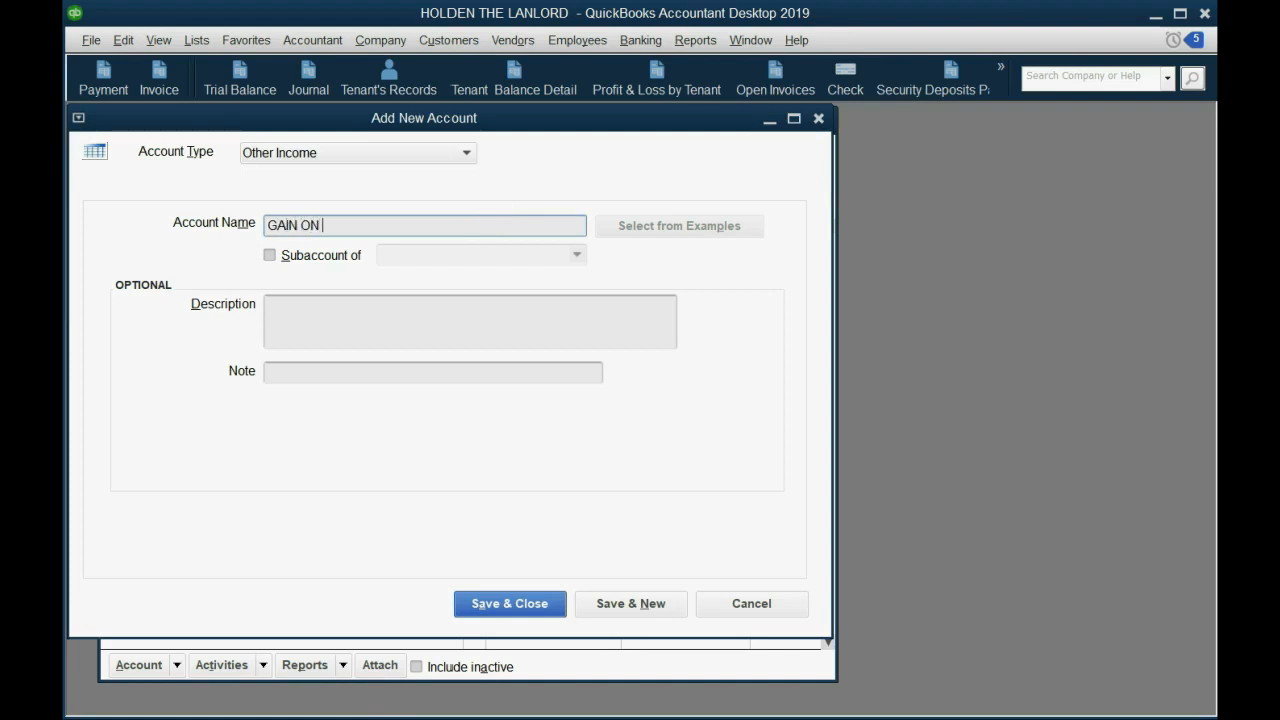
# Name the new Other Income account GAIN ON SALE OF PROPERTY and save it, continuing to another new account
pyautogui.write('AIN ON SALE OF PROPERTY')
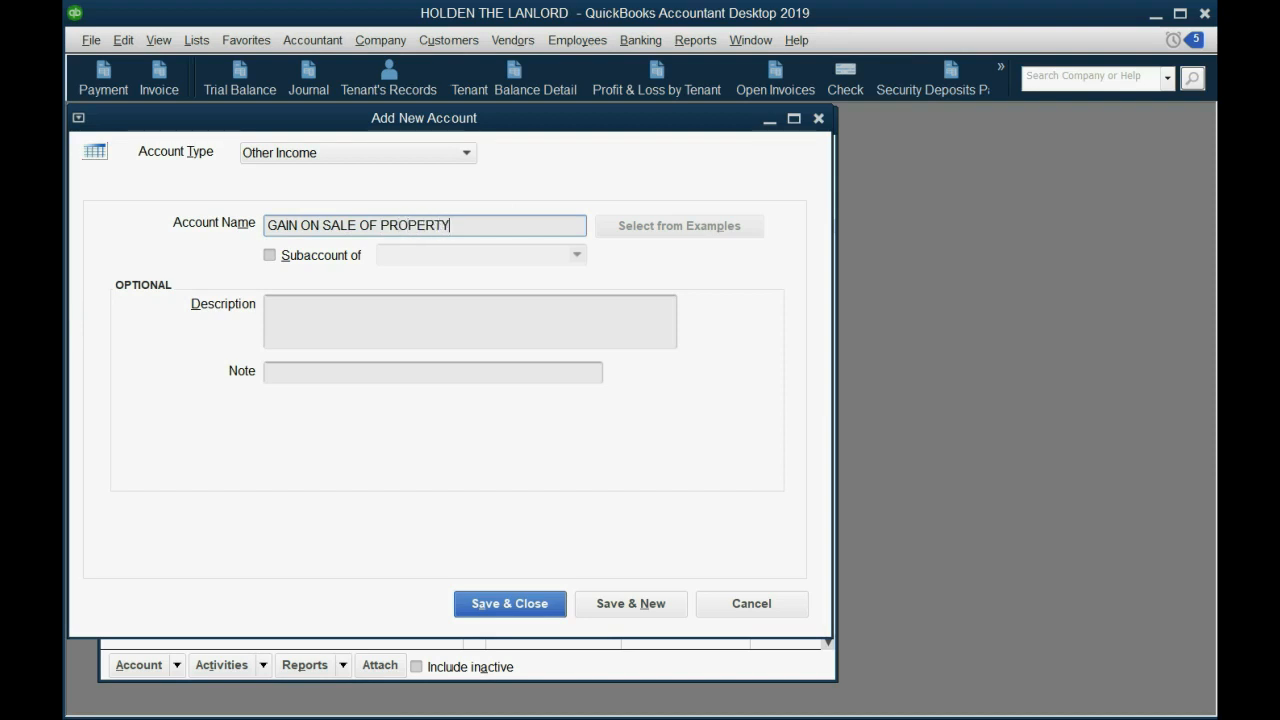
pyautogui.click(608, 605)
# Create an Other Expense account named LOSS ON SALE OF PROPERTY, then save it and close the form
pyautogui.click(443, 153)
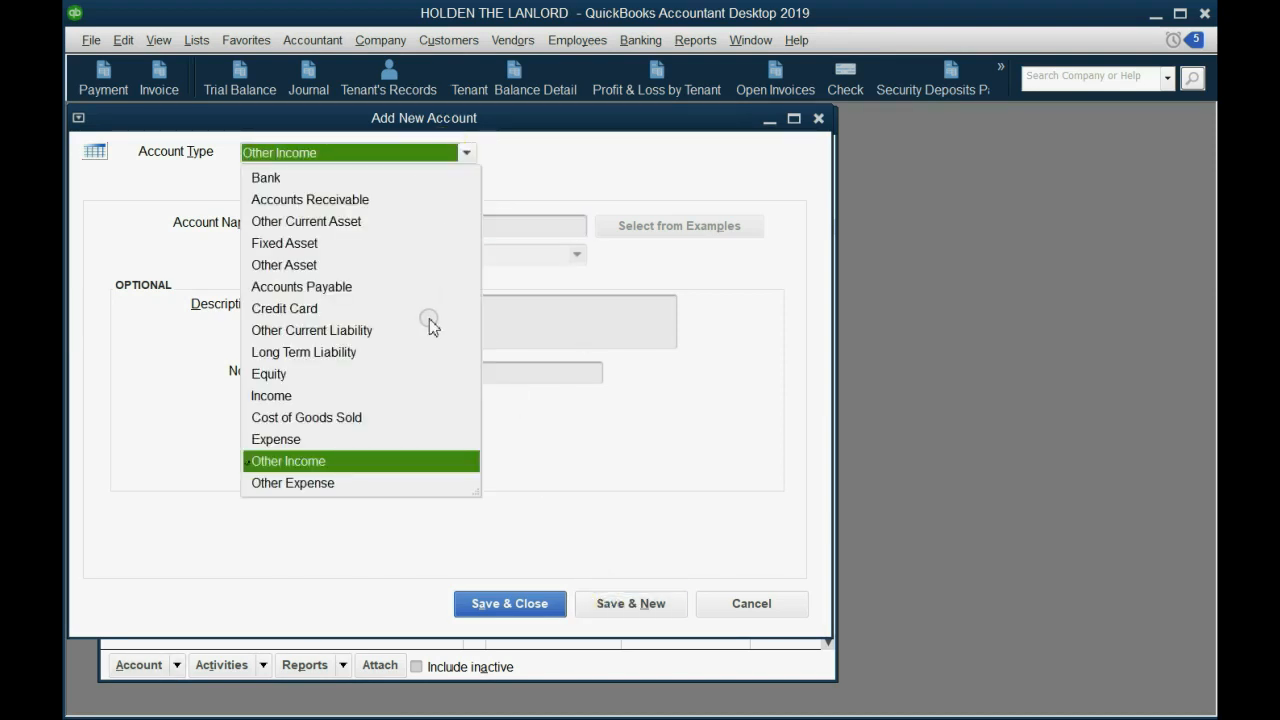
pyautogui.click(414, 483)
pyautogui.click(434, 226)
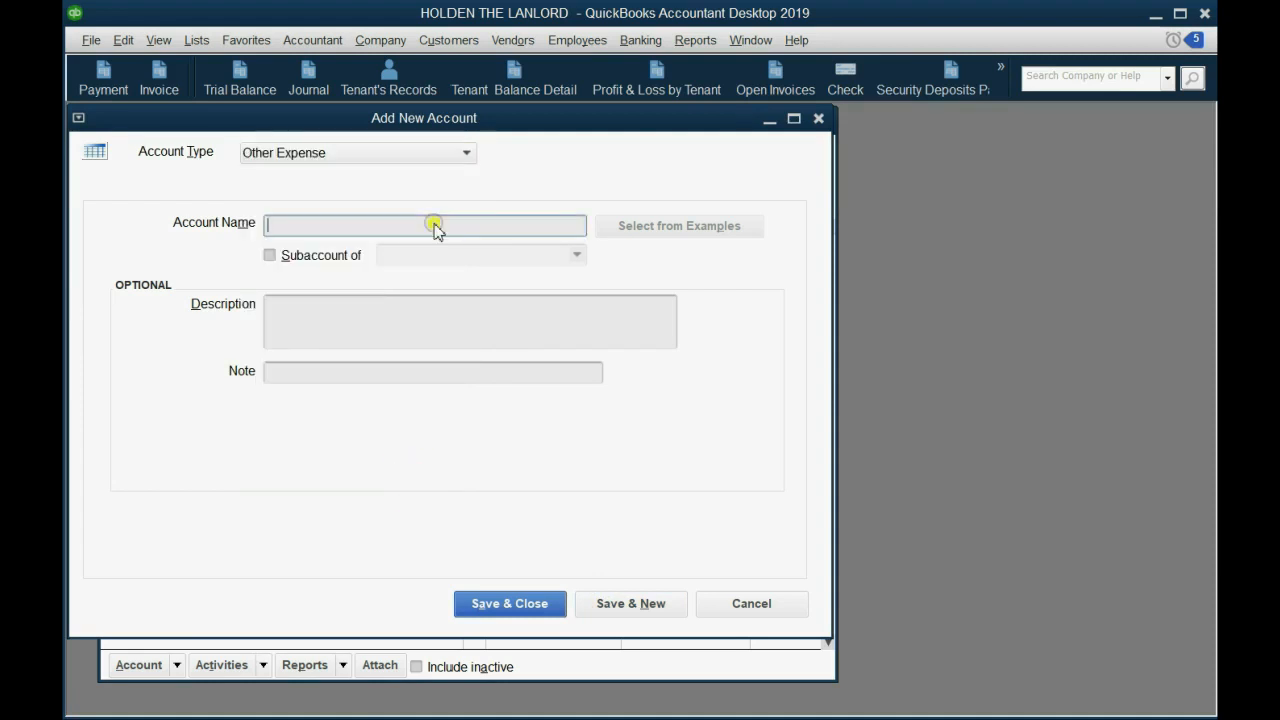
pyautogui.write('LOSS ON S')
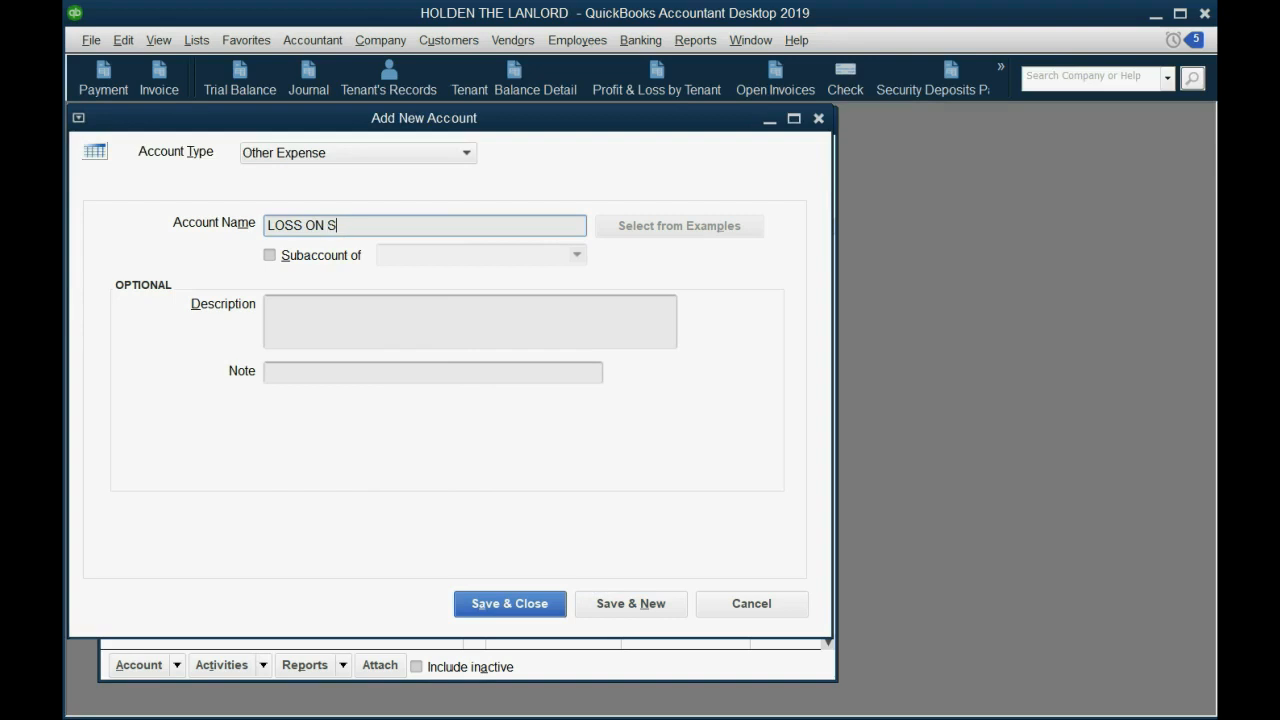
pyautogui.write('ALE OF PROPERTY')
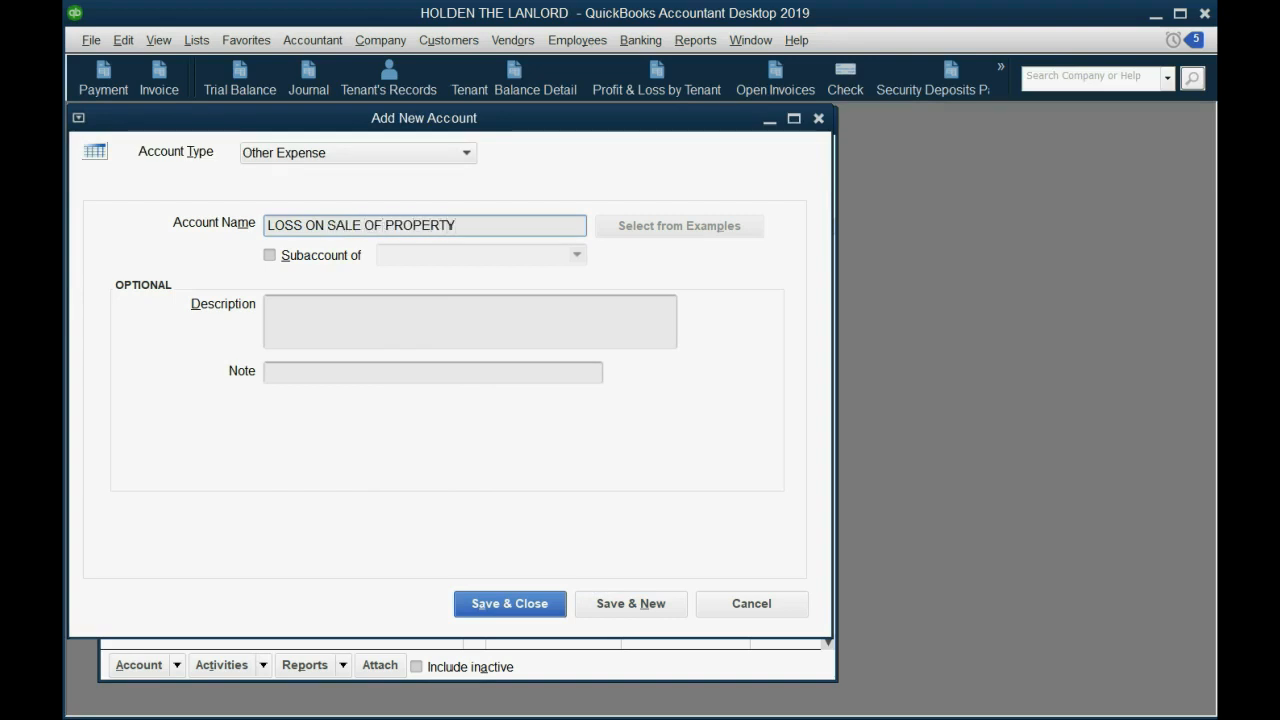
pyautogui.click(510, 606)
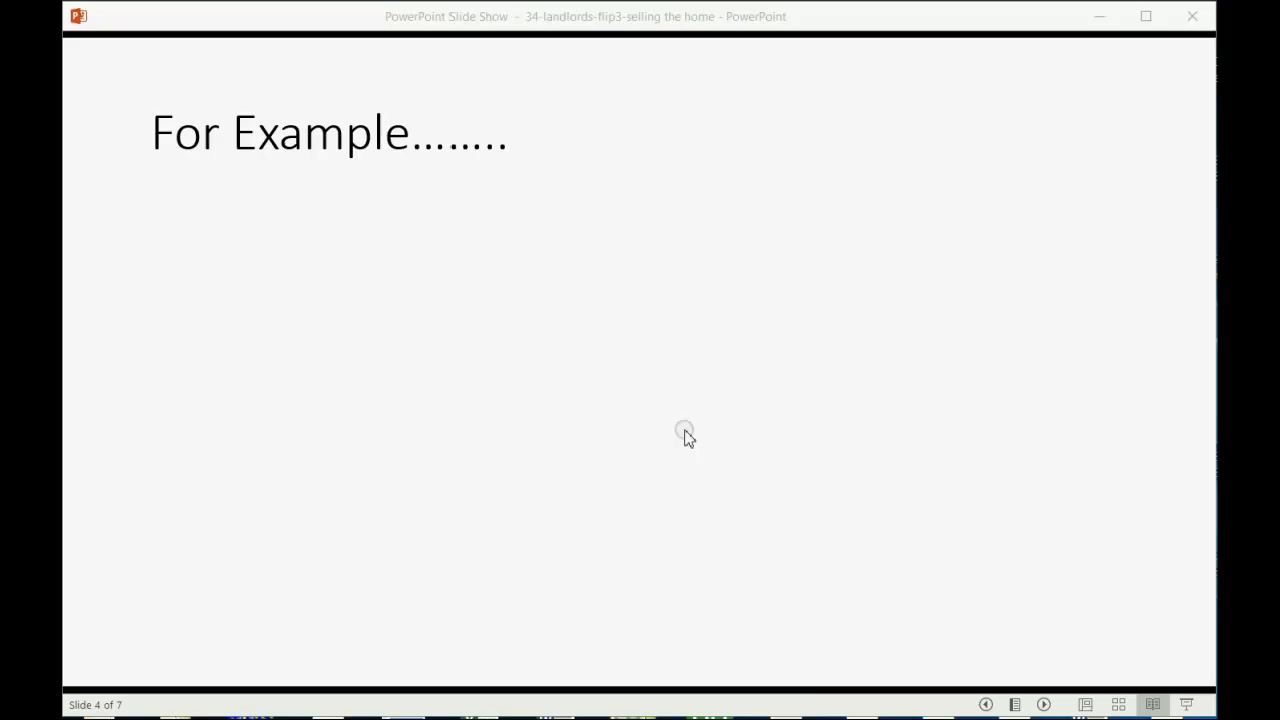
pyautogui.click(689, 430)
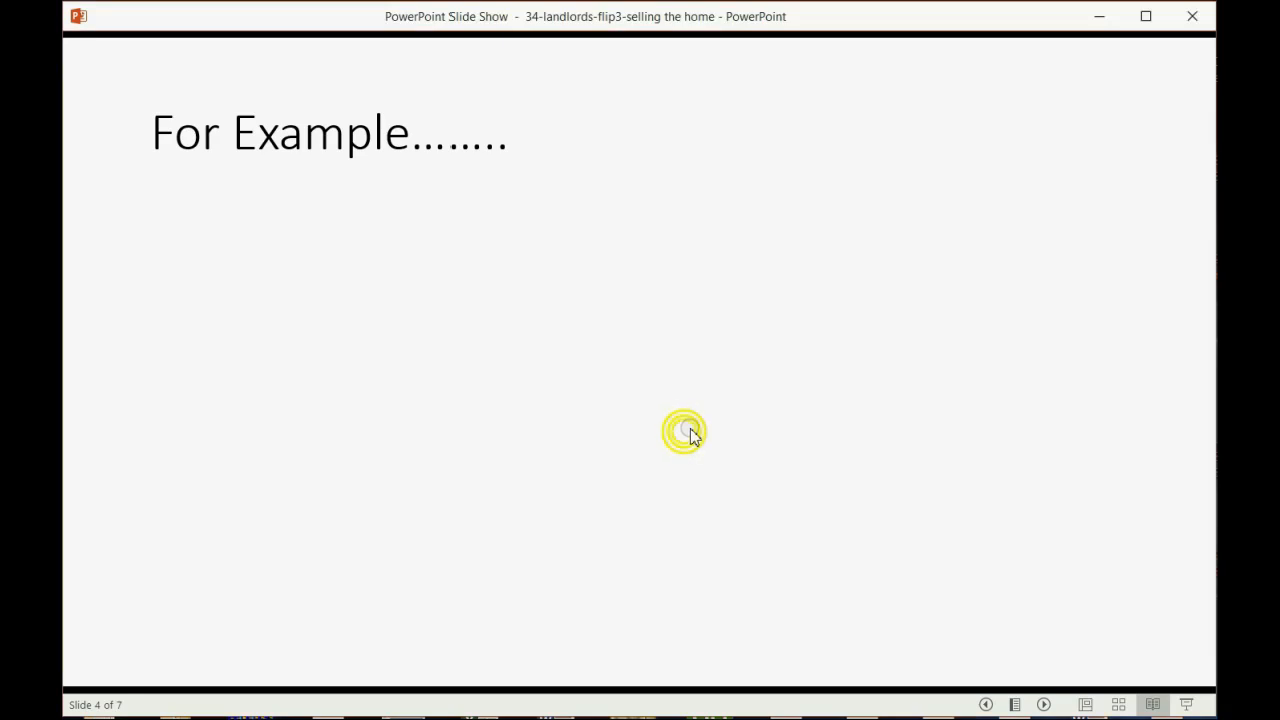
pyautogui.click(690, 430)
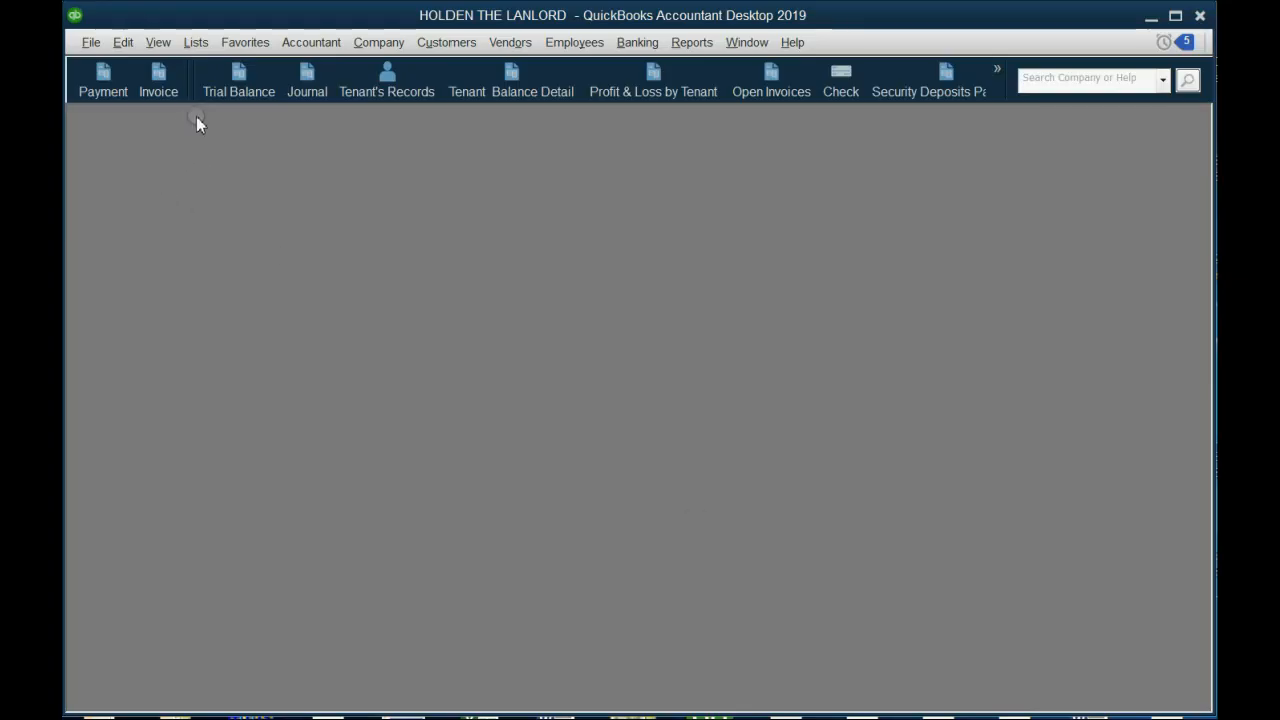
# Open the Trial Balance report and examine the Building 110 Livingston Street, Renovations and CASH IN BANK balances
pyautogui.click(238, 86)
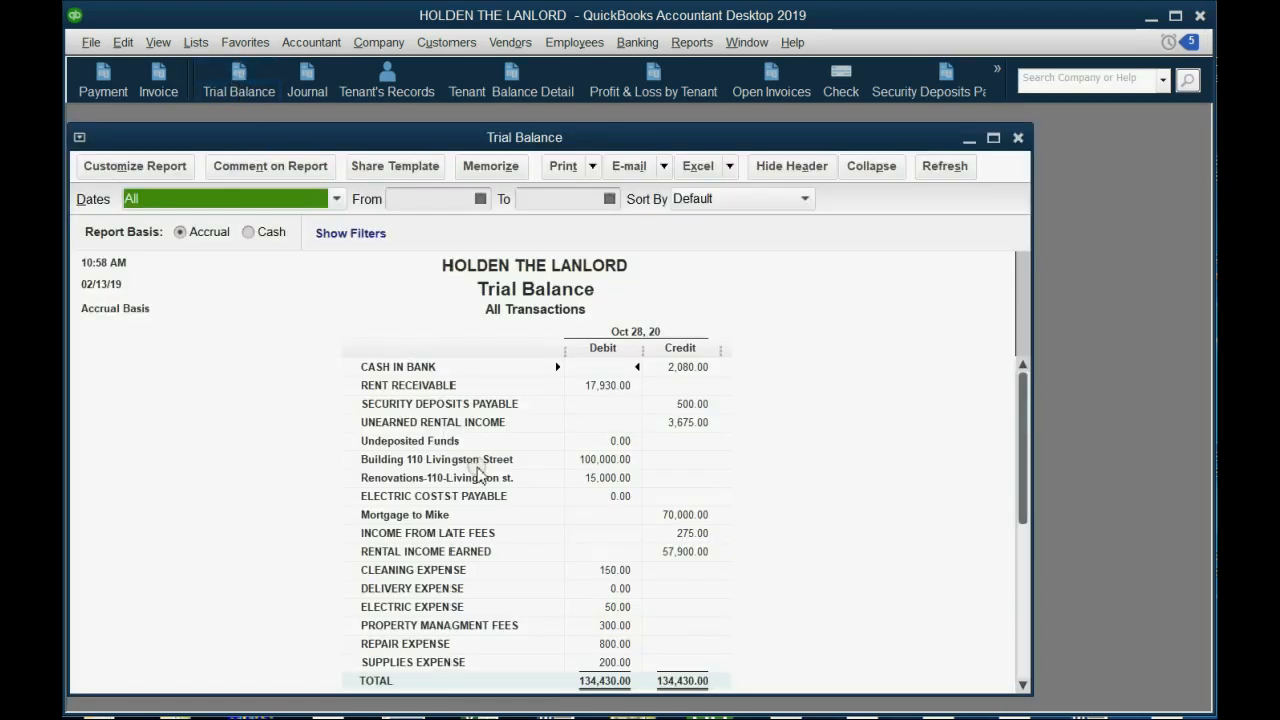
pyautogui.click(606, 460)
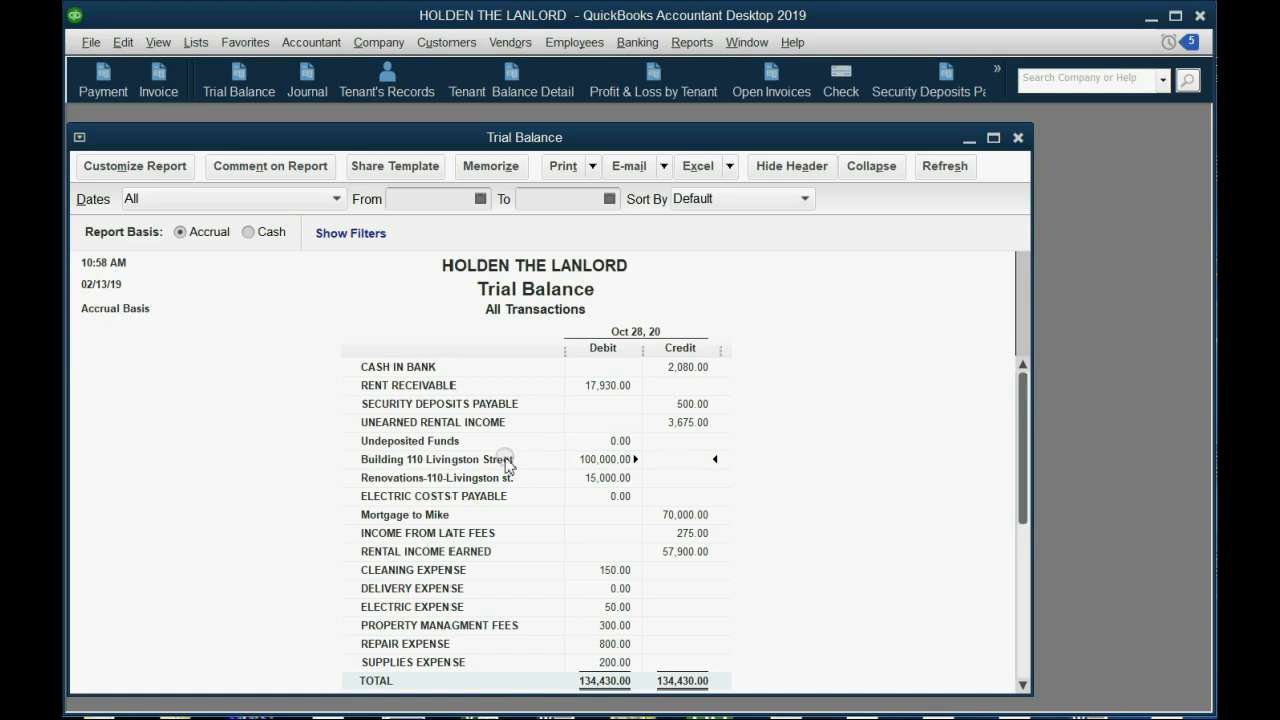
pyautogui.click(595, 483)
pyautogui.click(607, 368)
pyautogui.click(684, 366)
pyautogui.click(625, 368)
pyautogui.click(700, 368)
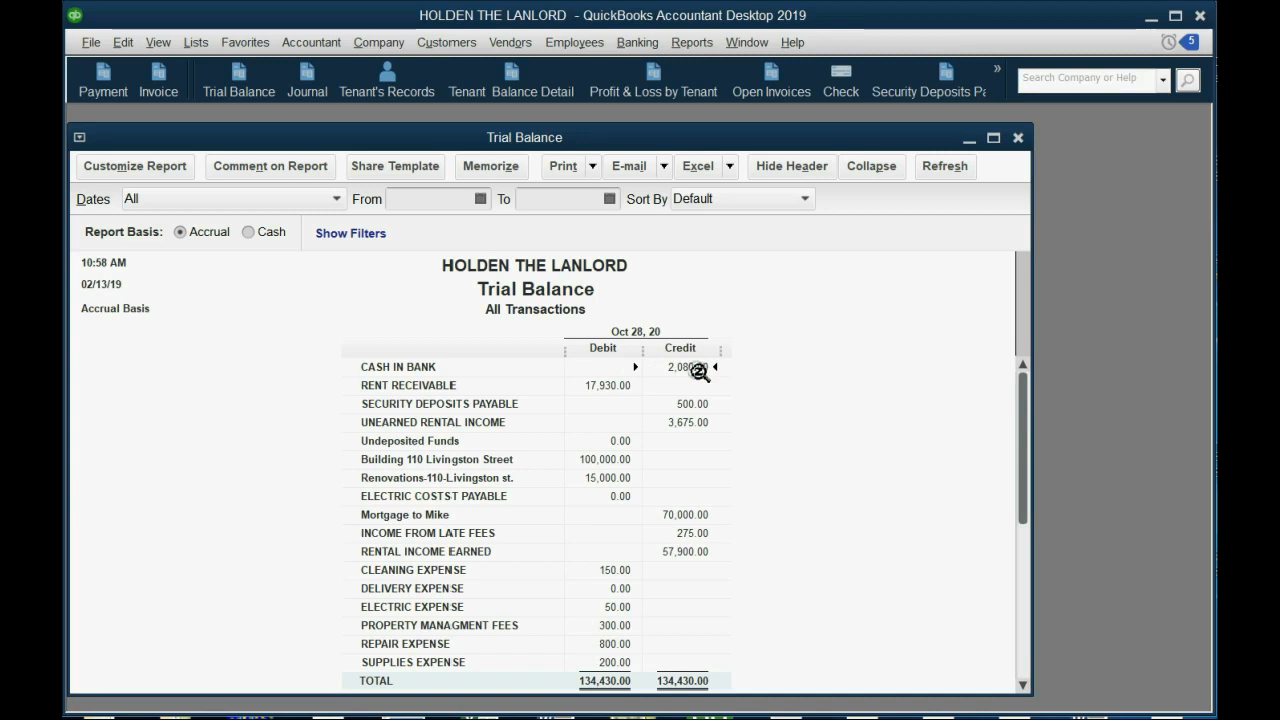
# Start a new general journal entry dated 10/31/2020
pyautogui.click(375, 44)
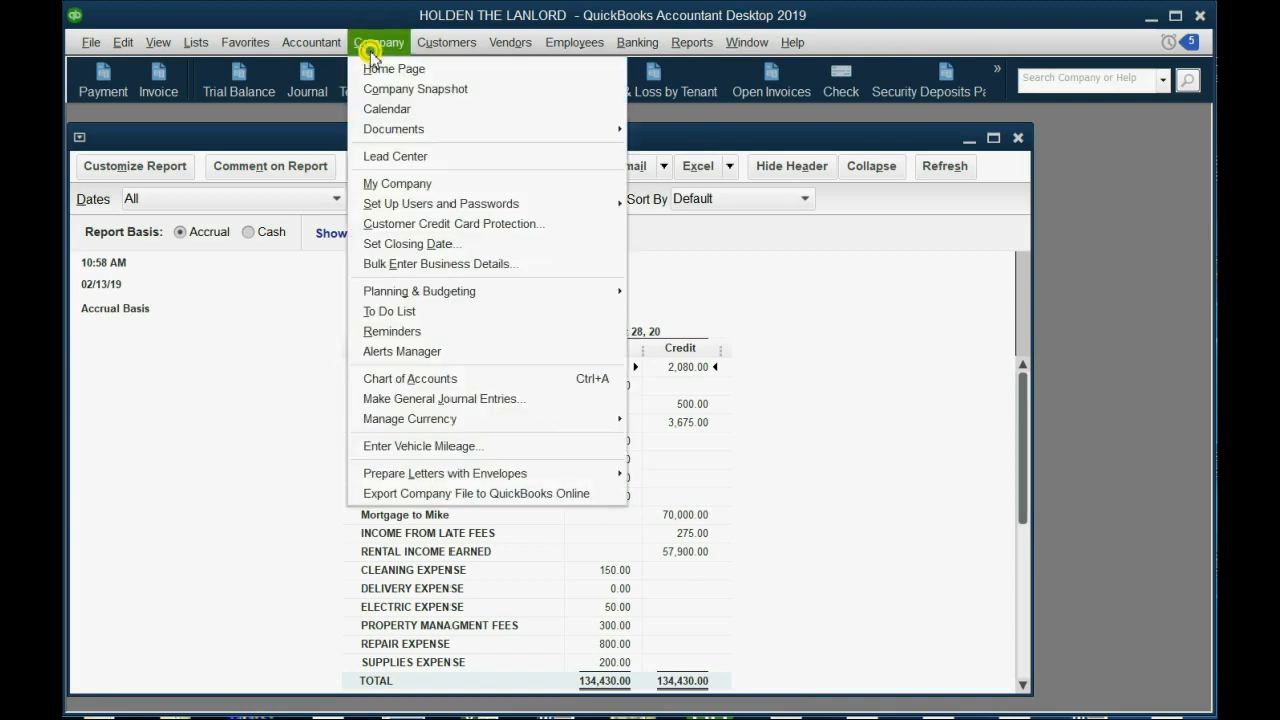
pyautogui.click(480, 398)
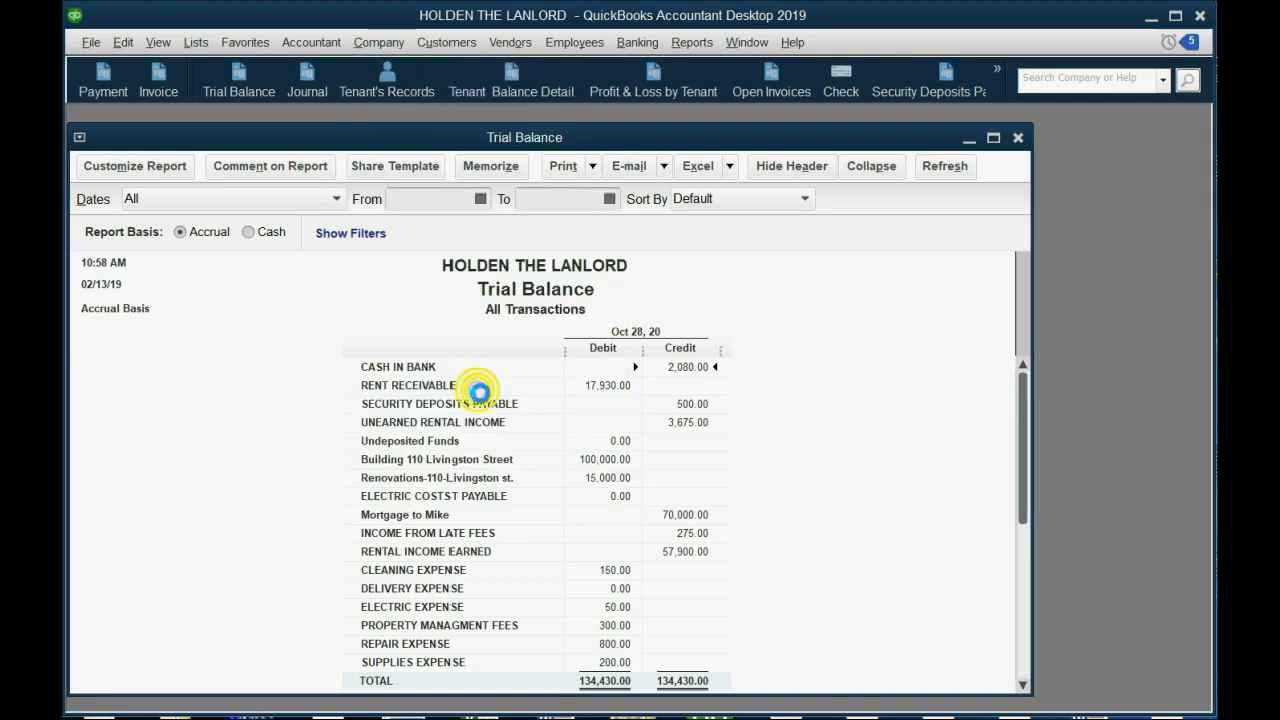
pyautogui.click(633, 383)
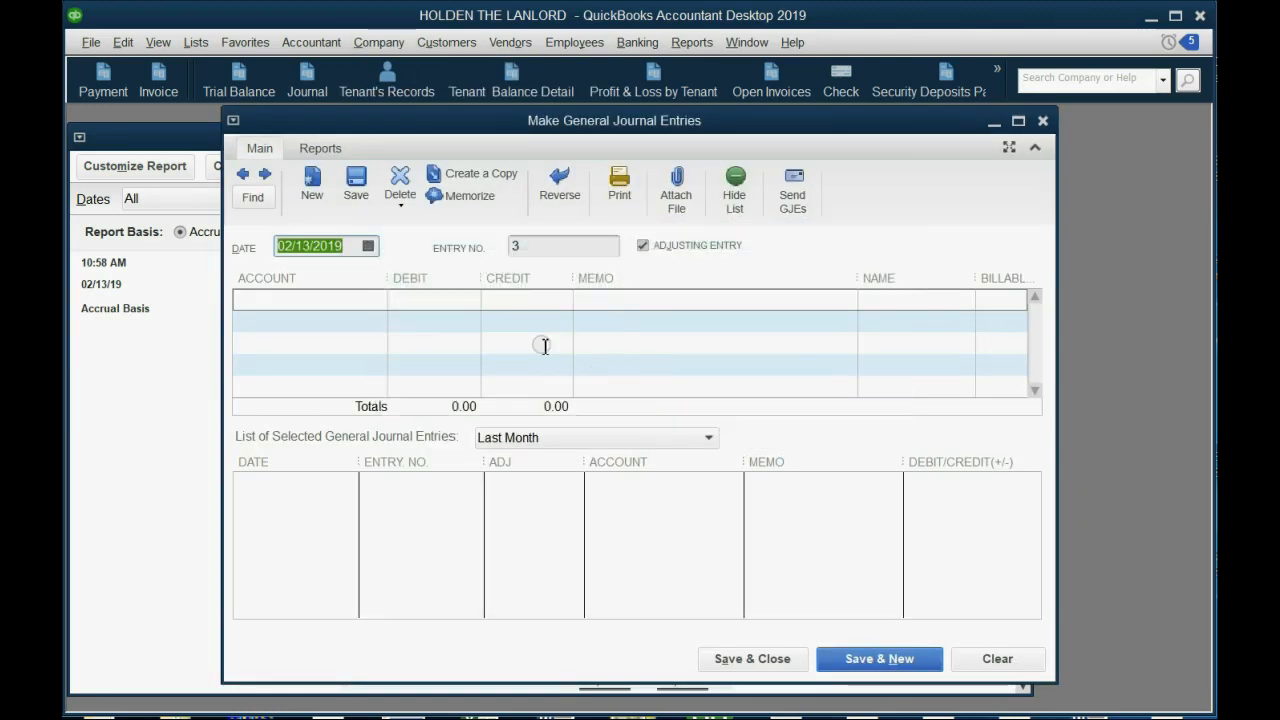
pyautogui.click(368, 246)
pyautogui.click(437, 278)
pyautogui.click(437, 278)
pyautogui.click(437, 278)
pyautogui.click(437, 278)
pyautogui.click(440, 279)
pyautogui.click(440, 279)
pyautogui.click(440, 278)
pyautogui.click(440, 278)
pyautogui.click(440, 278)
pyautogui.click(440, 278)
pyautogui.click(440, 278)
pyautogui.click(440, 278)
pyautogui.click(440, 278)
pyautogui.click(440, 278)
pyautogui.click(440, 278)
pyautogui.click(440, 278)
pyautogui.click(440, 278)
pyautogui.click(440, 278)
pyautogui.click(440, 278)
pyautogui.click(440, 278)
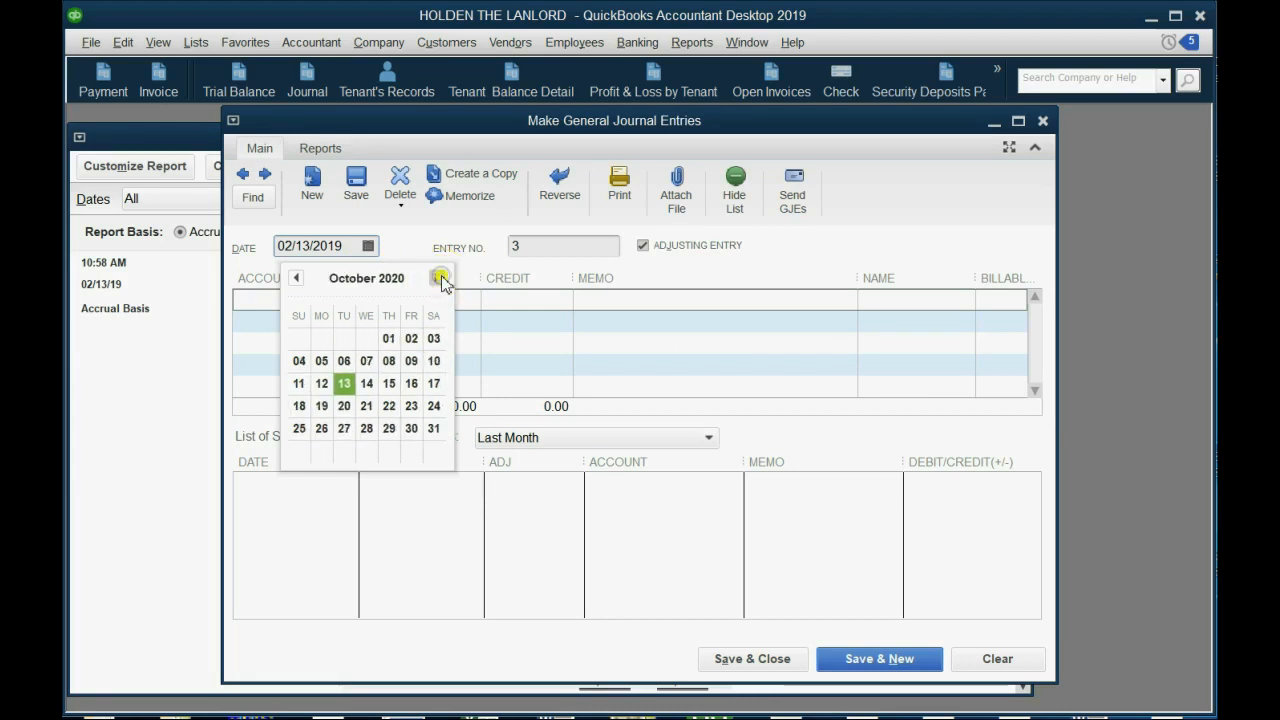
pyautogui.click(433, 428)
# Check the trial balance, then enter a 100,000 credit to Building 110 Livingston Street on the first journal line
pyautogui.click(201, 456)
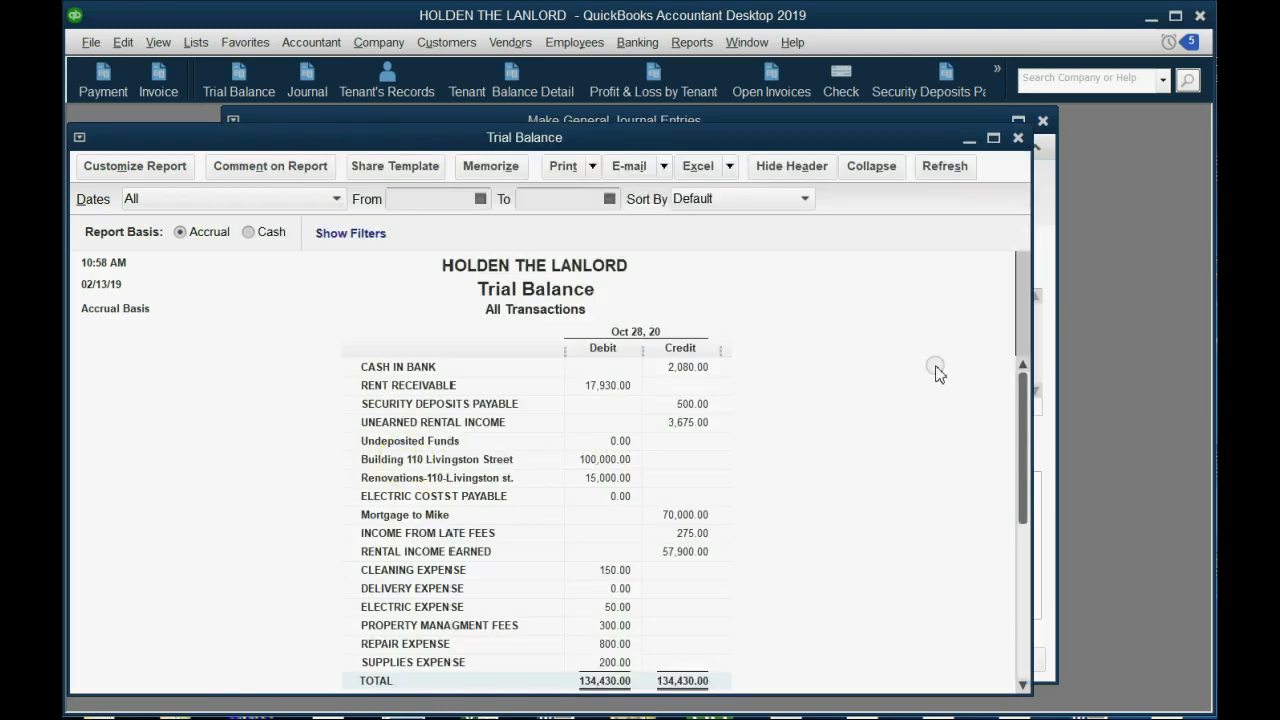
pyautogui.click(1040, 463)
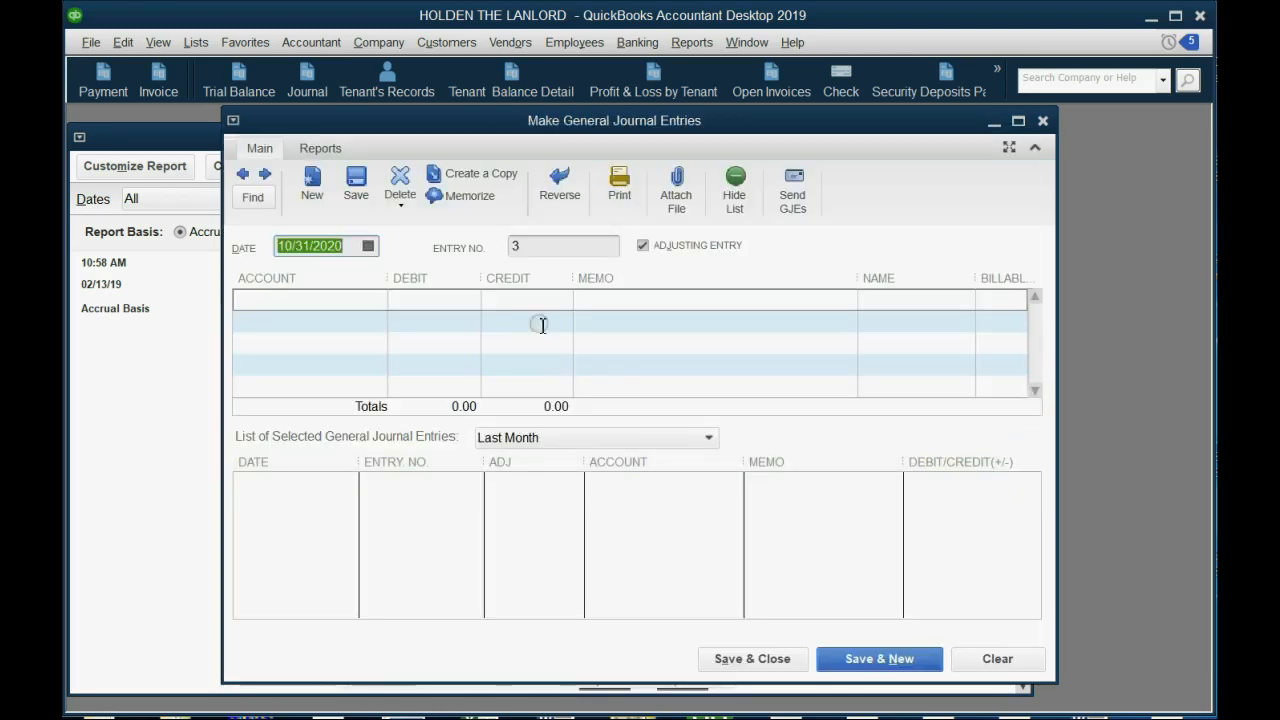
pyautogui.click(530, 299)
pyautogui.write('100,000')
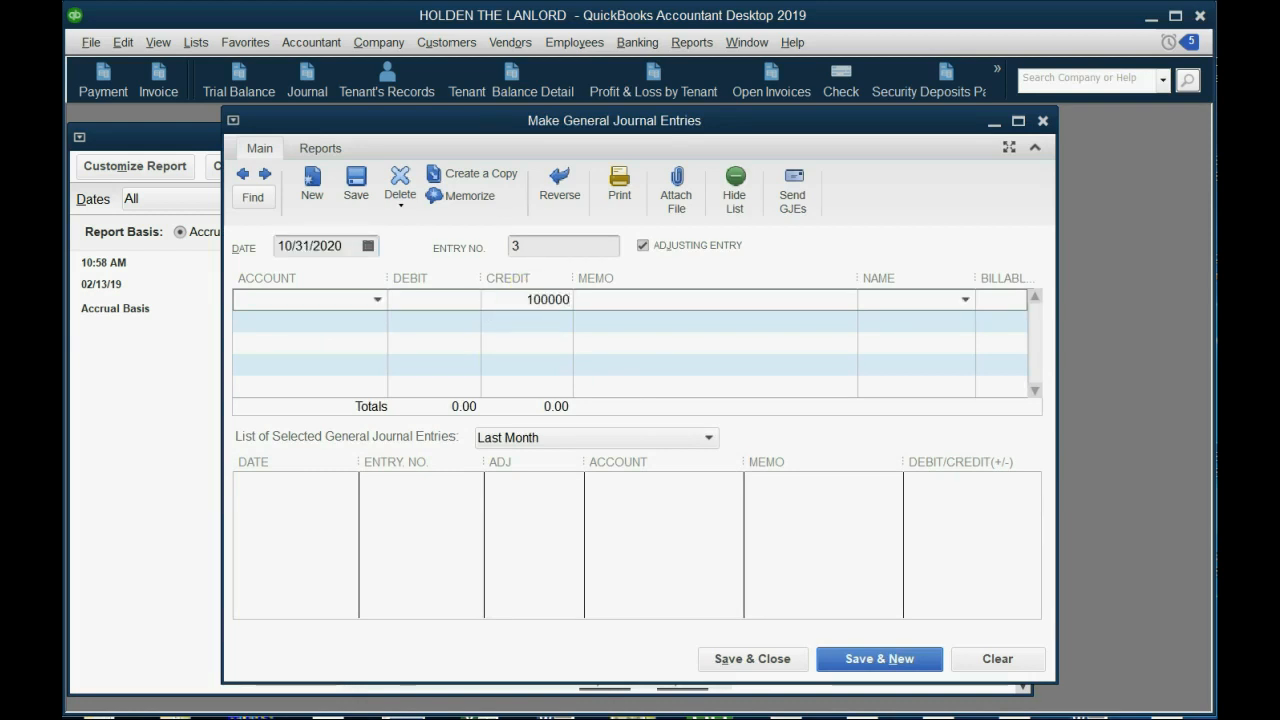
pyautogui.press('Tab')
pyautogui.click(377, 299)
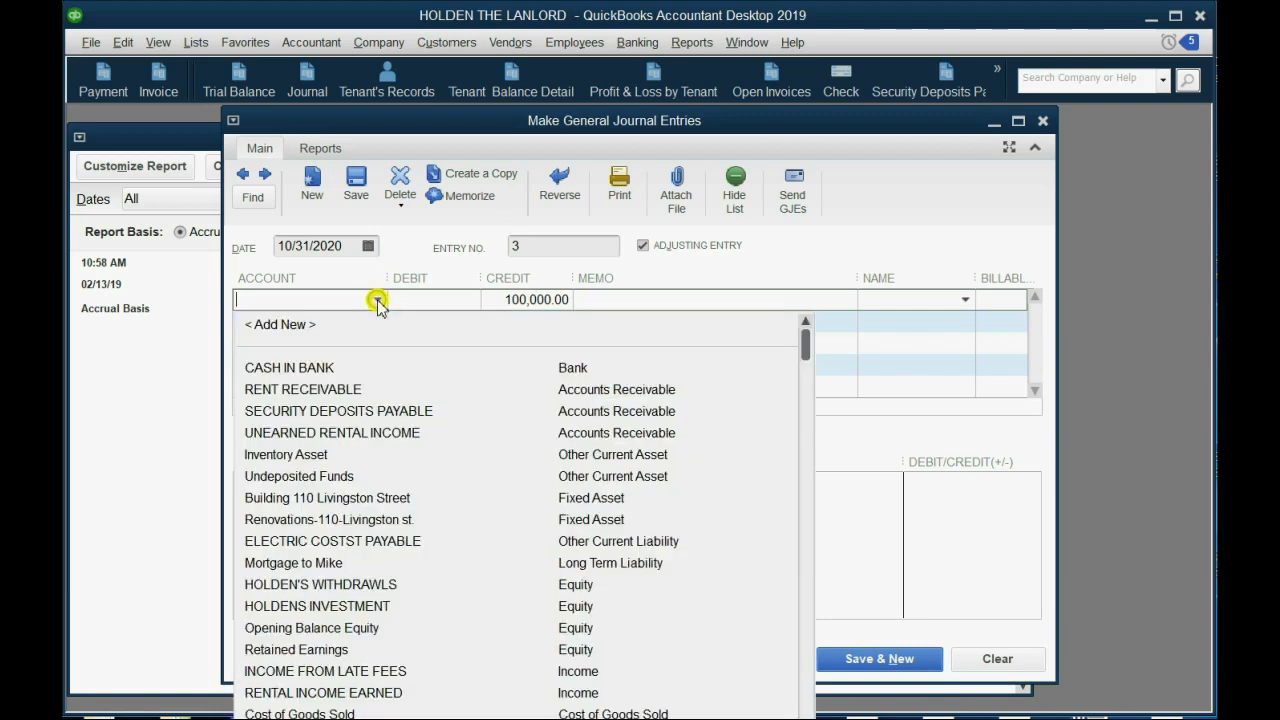
pyautogui.click(362, 498)
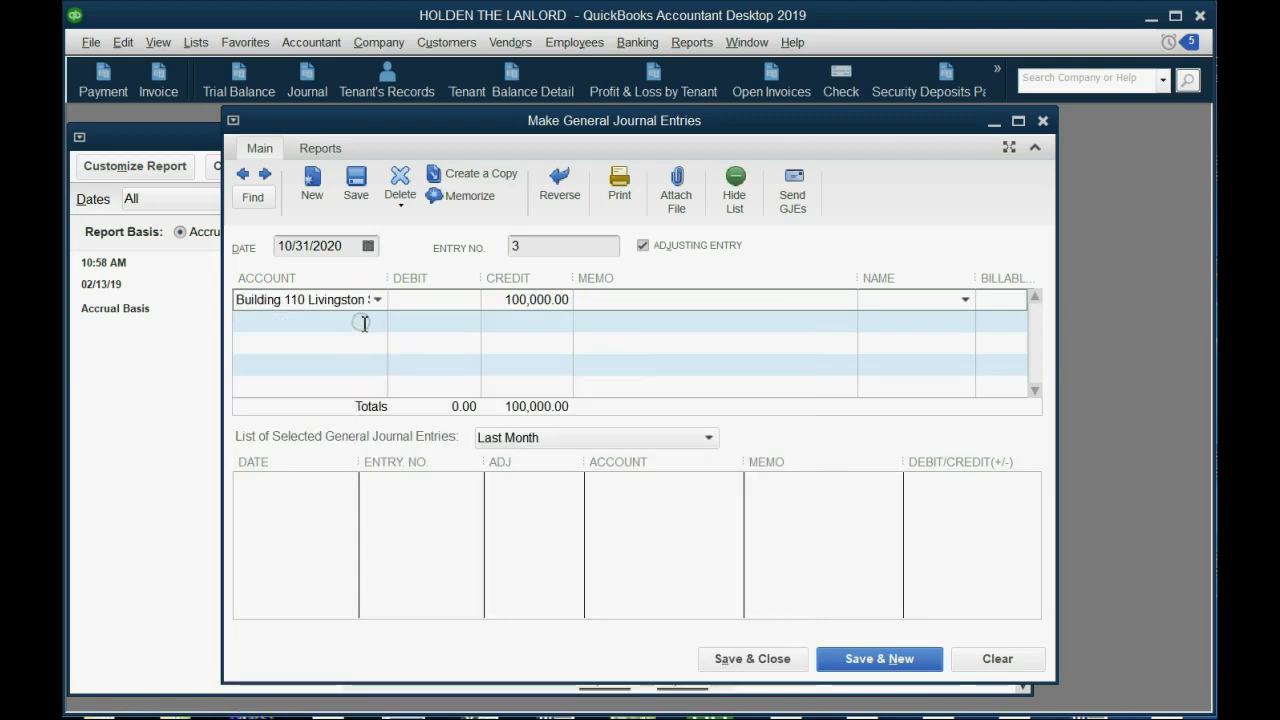
# On the second journal line, clear the auto-filled debit and credit Renovations-110-Livingston st. with 15,000, consulting the trial balance
pyautogui.click(363, 320)
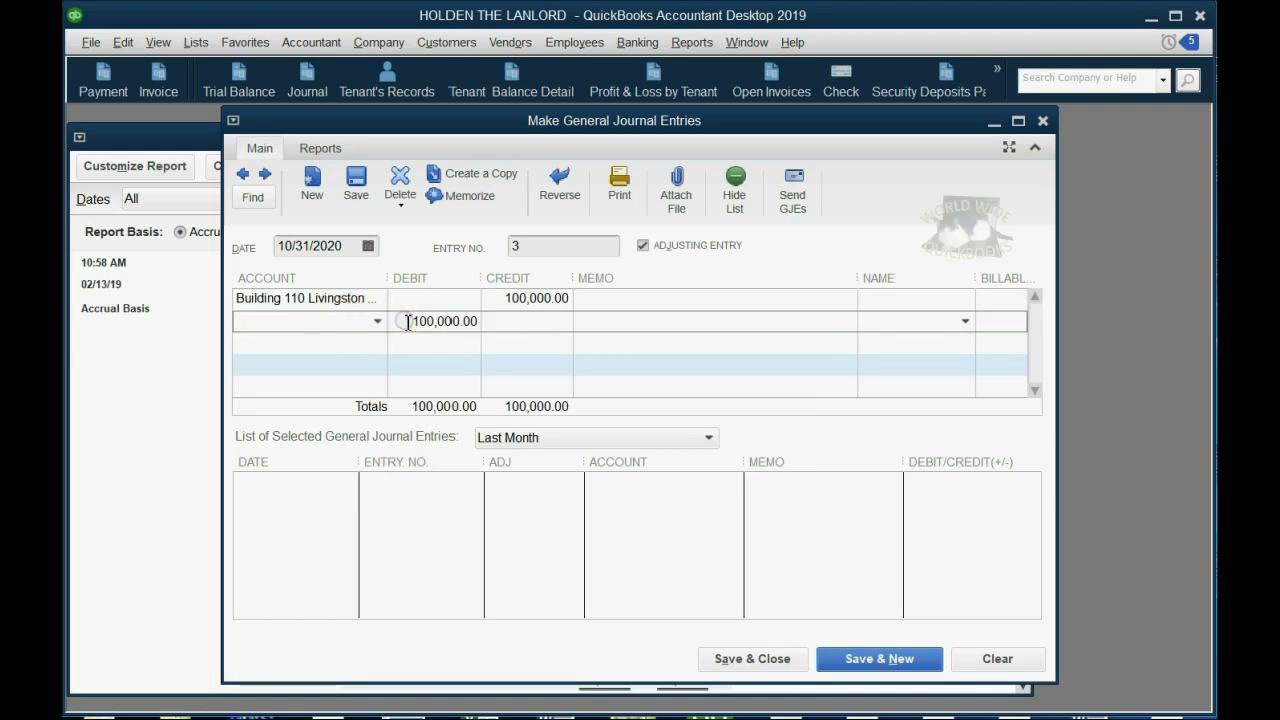
pyautogui.moveTo(407, 321); pyautogui.dragTo(530, 327)
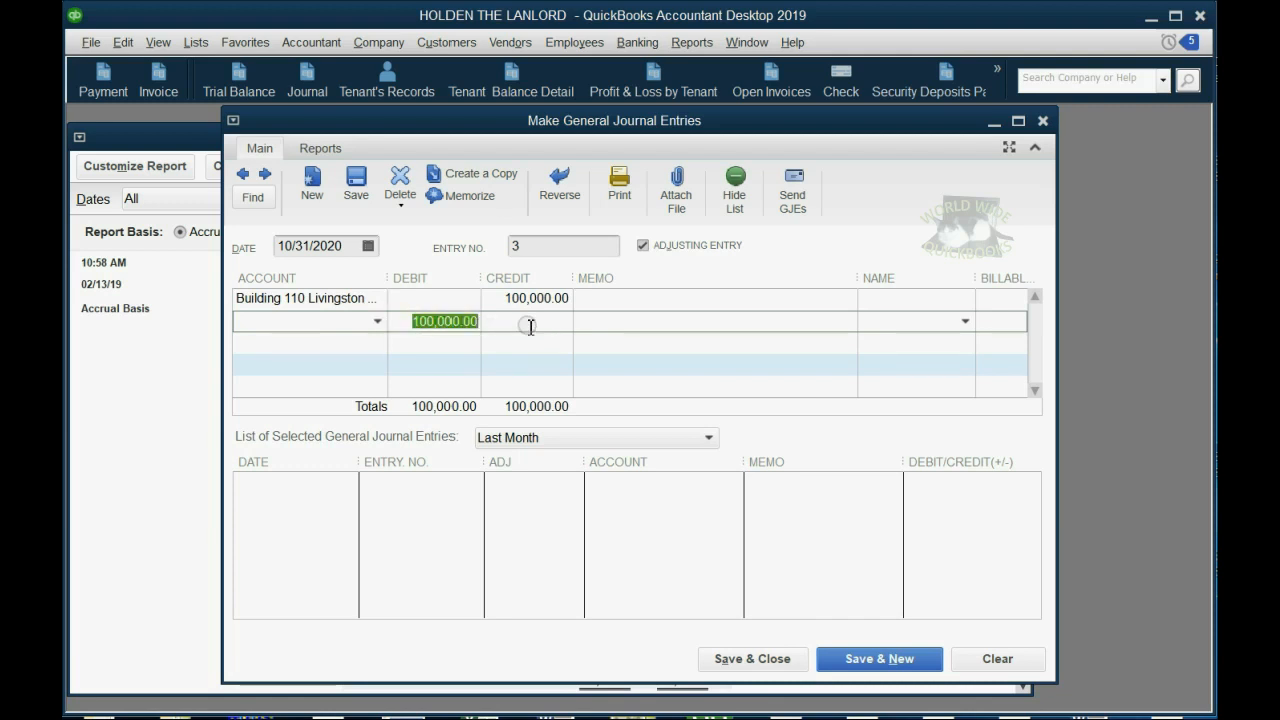
pyautogui.press('Delete')
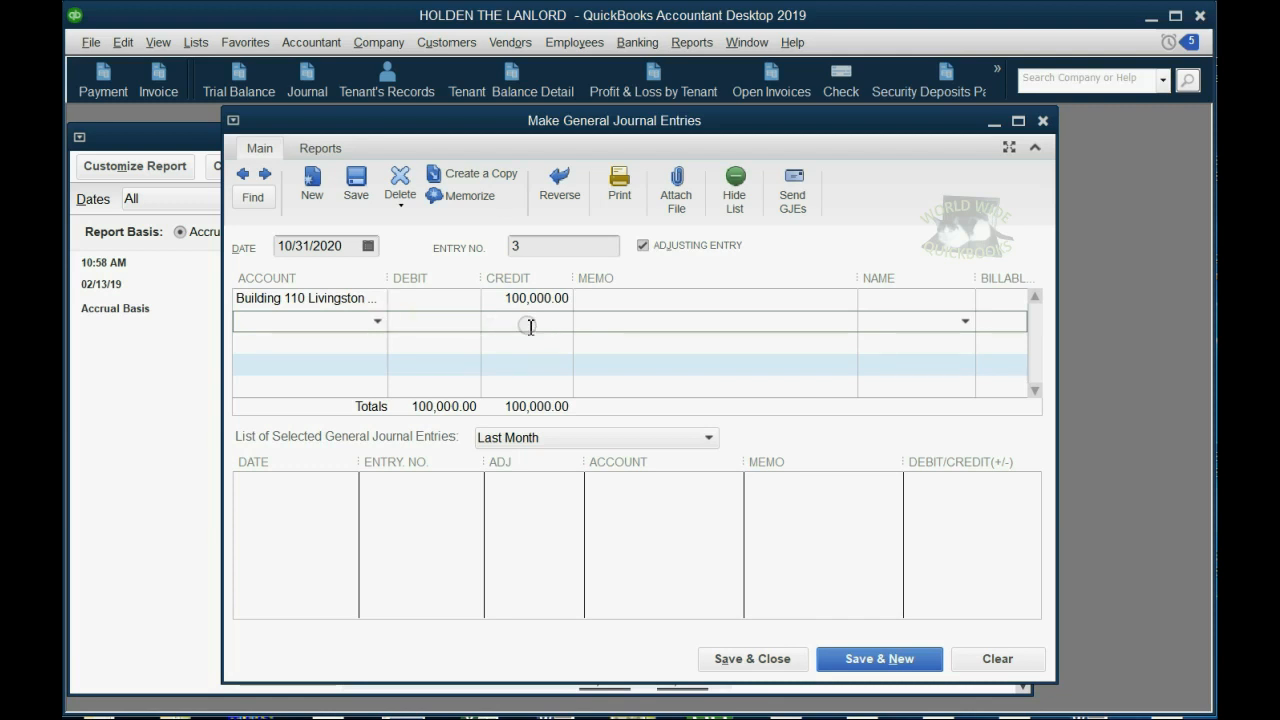
pyautogui.click(376, 321)
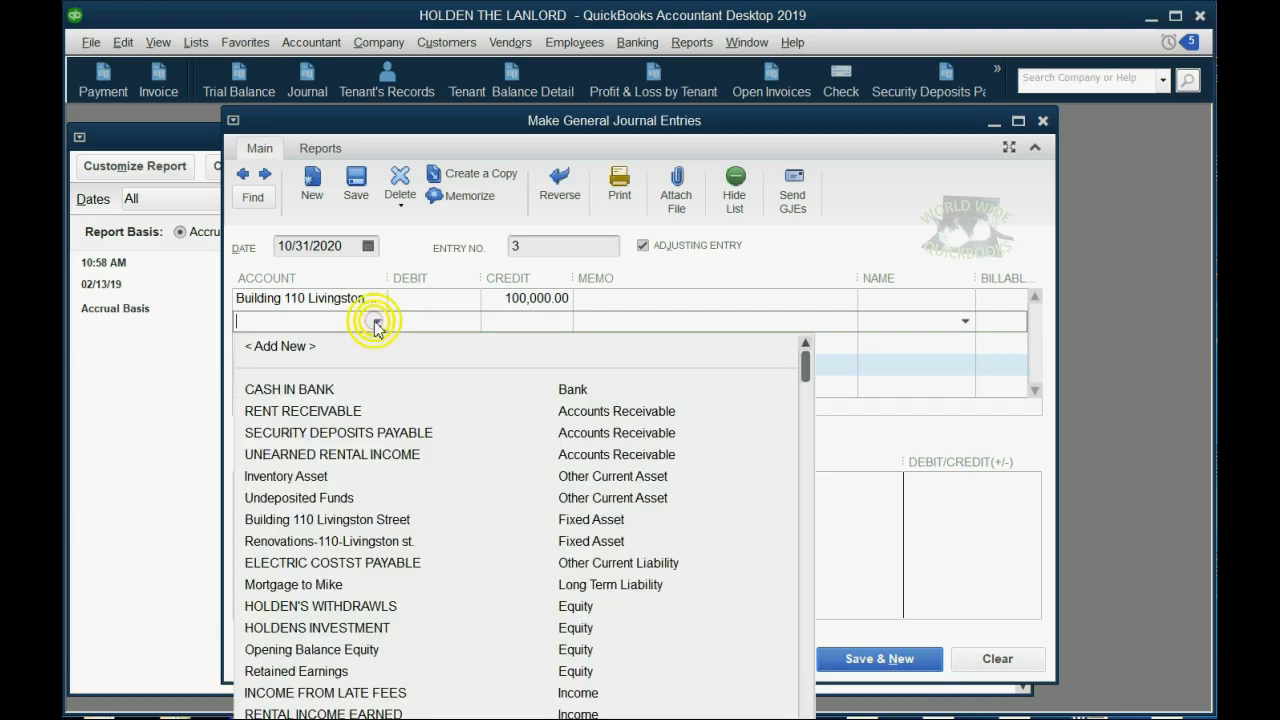
pyautogui.click(343, 545)
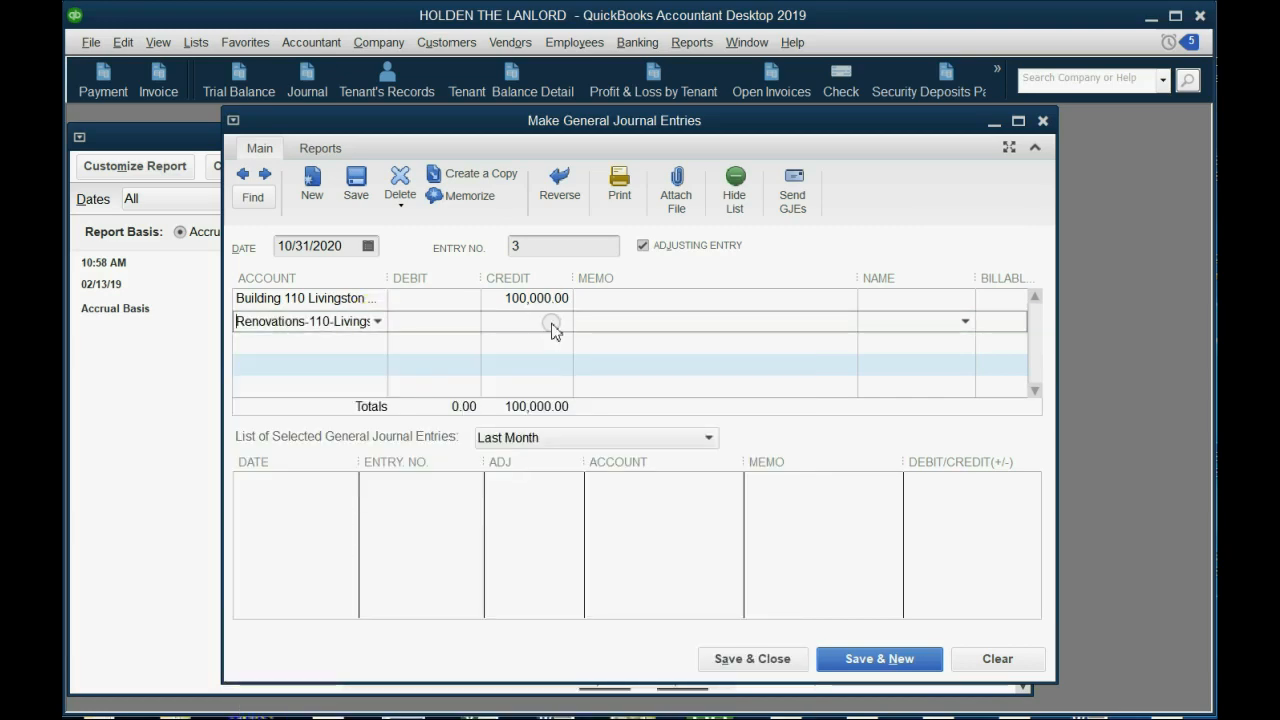
pyautogui.click(208, 390)
pyautogui.click(600, 477)
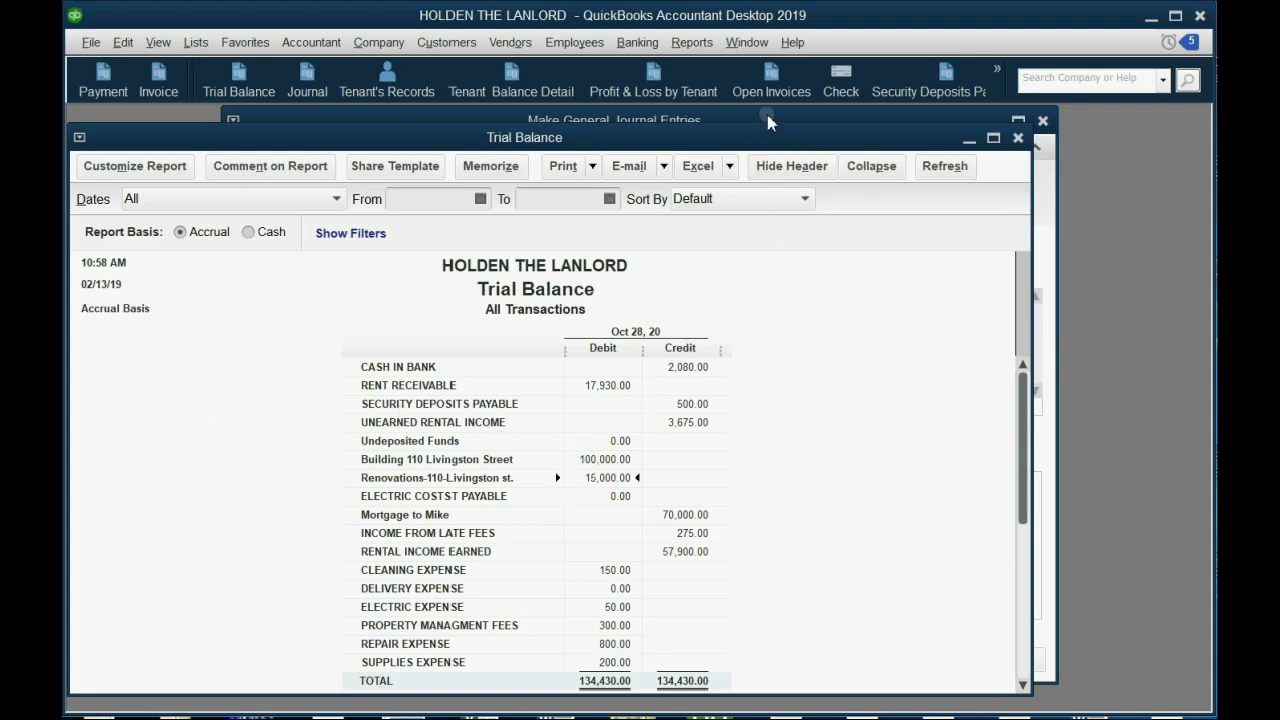
pyautogui.click(768, 121)
pyautogui.click(545, 322)
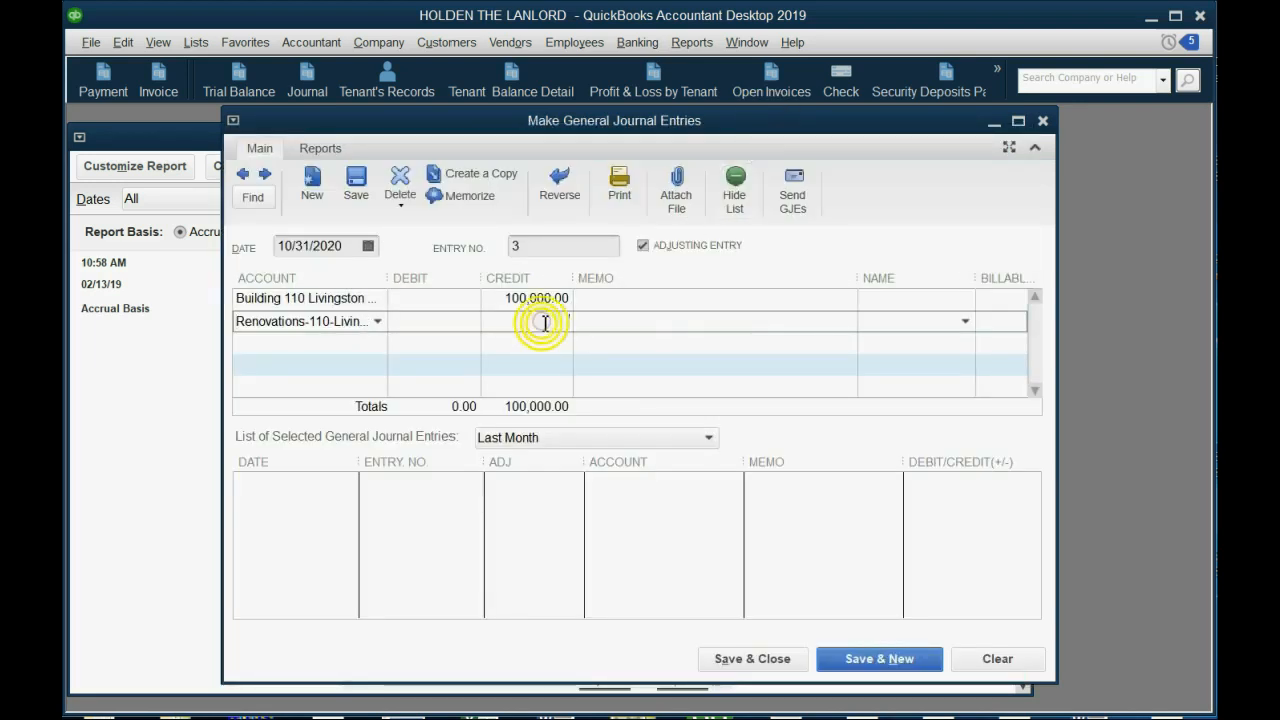
pyautogui.write('15,000')
pyautogui.press('Tab')
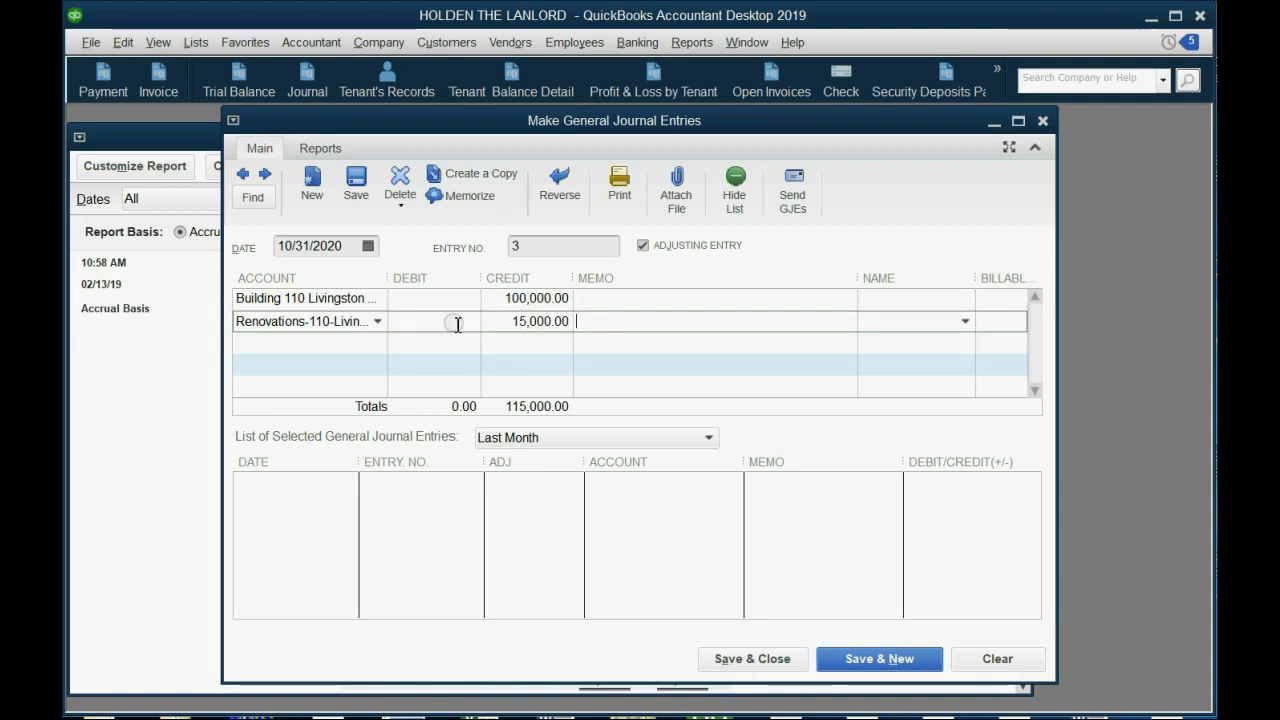
# Add CASH IN BANK on the third journal line with a debit of 150,000 and continue to the fourth line
pyautogui.click(373, 342)
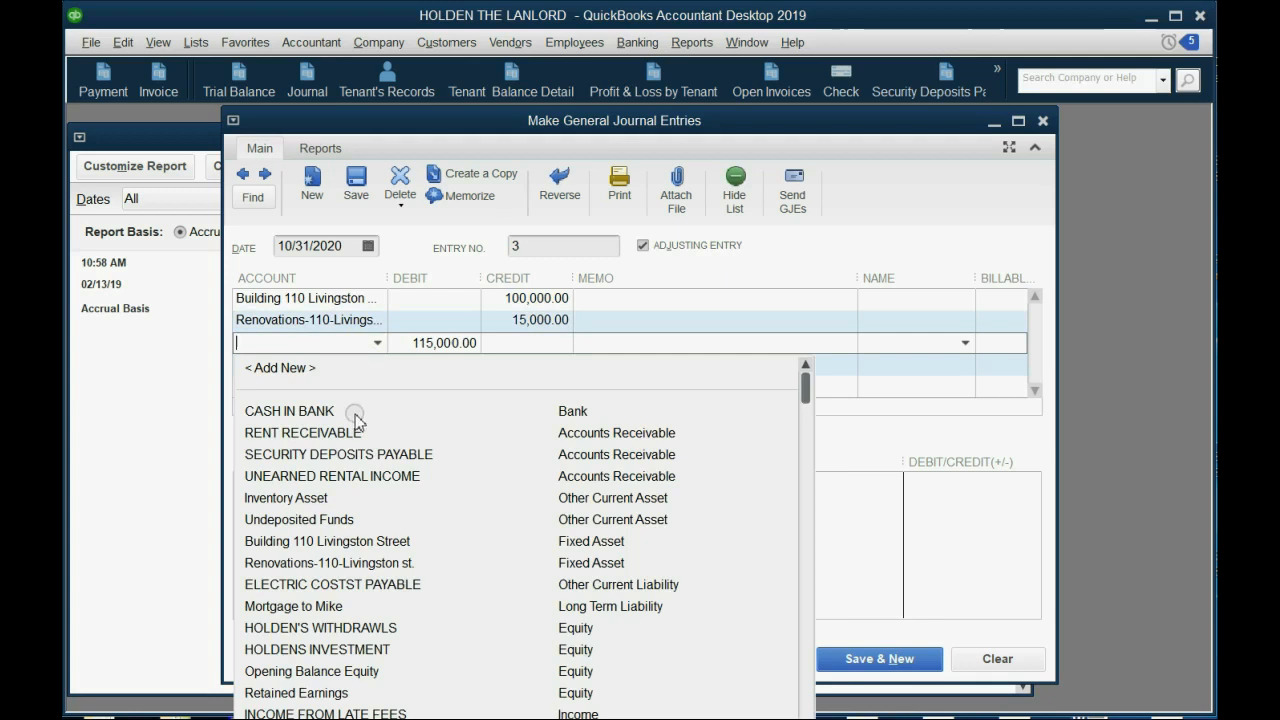
pyautogui.click(355, 414)
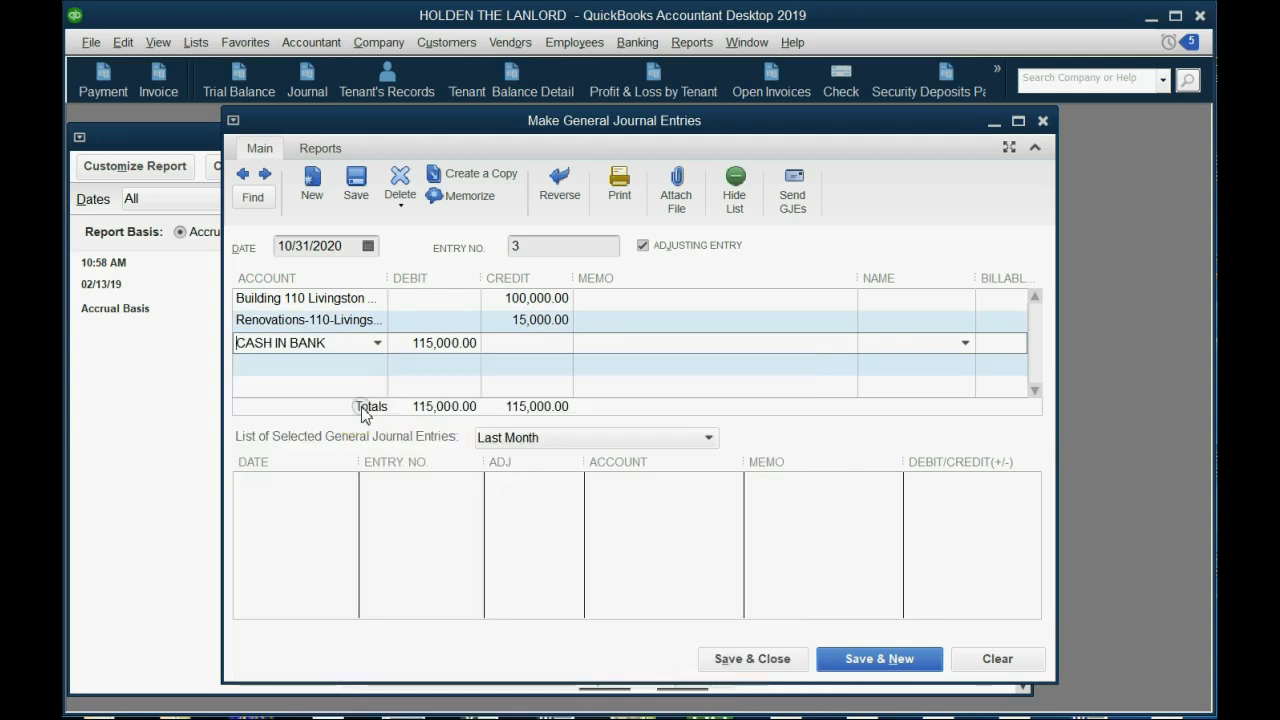
pyautogui.click(409, 339)
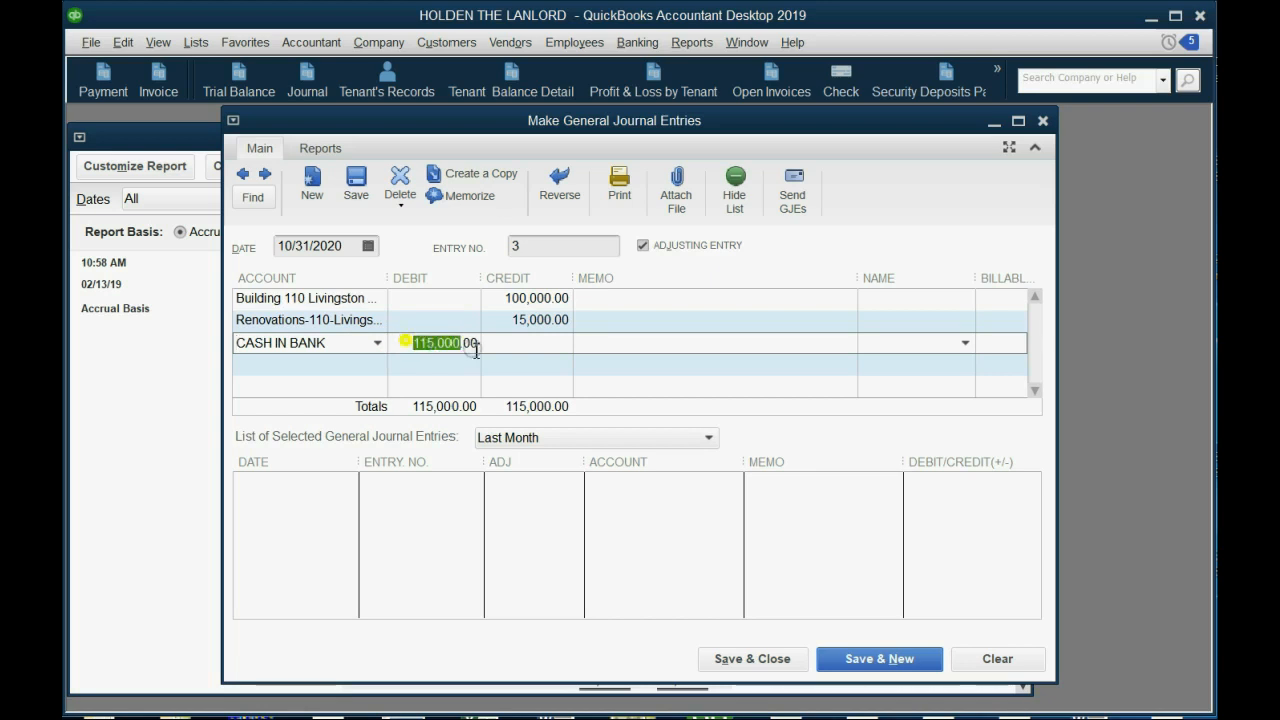
pyautogui.write('150')
pyautogui.press('Tab')
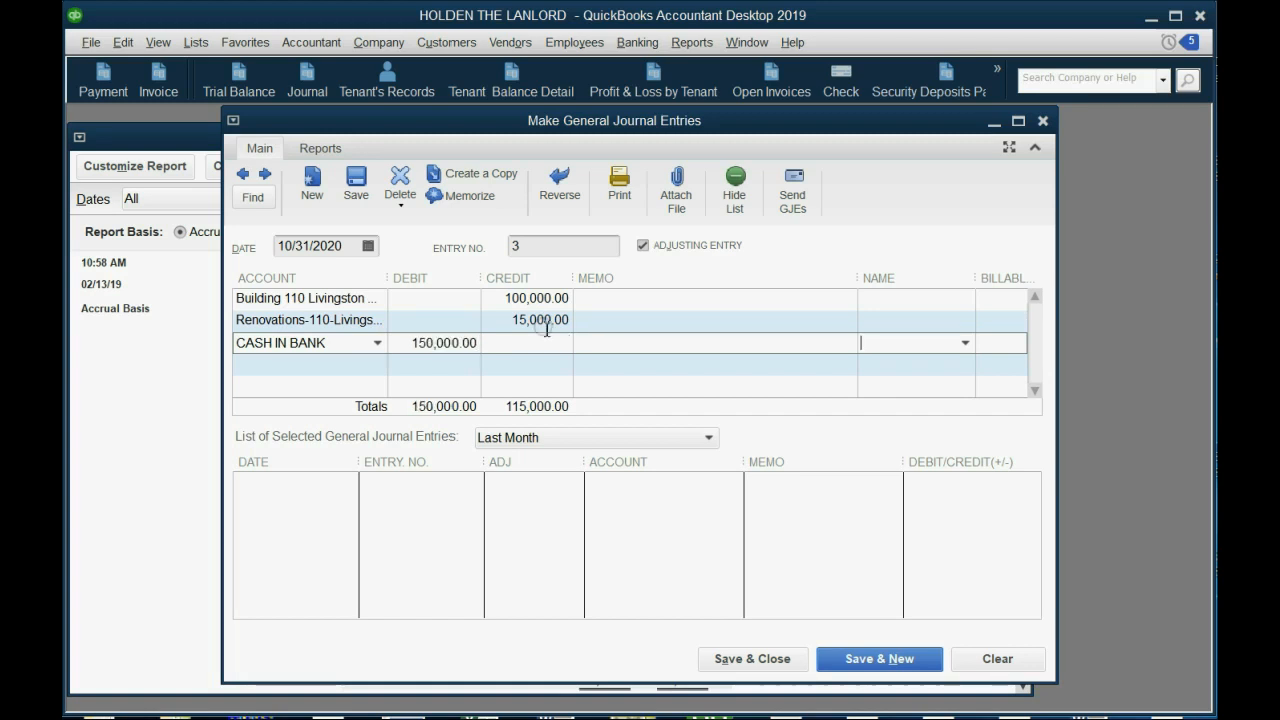
pyautogui.press('Tab')
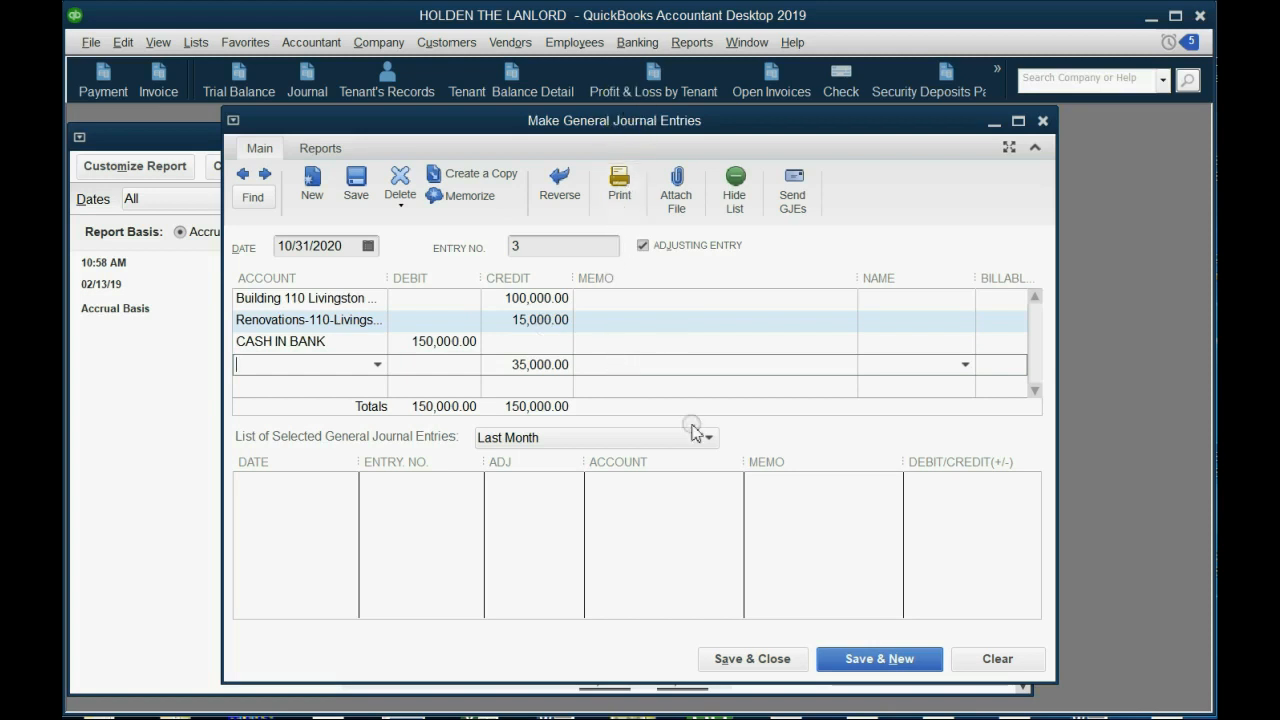
pyautogui.click(678, 689)
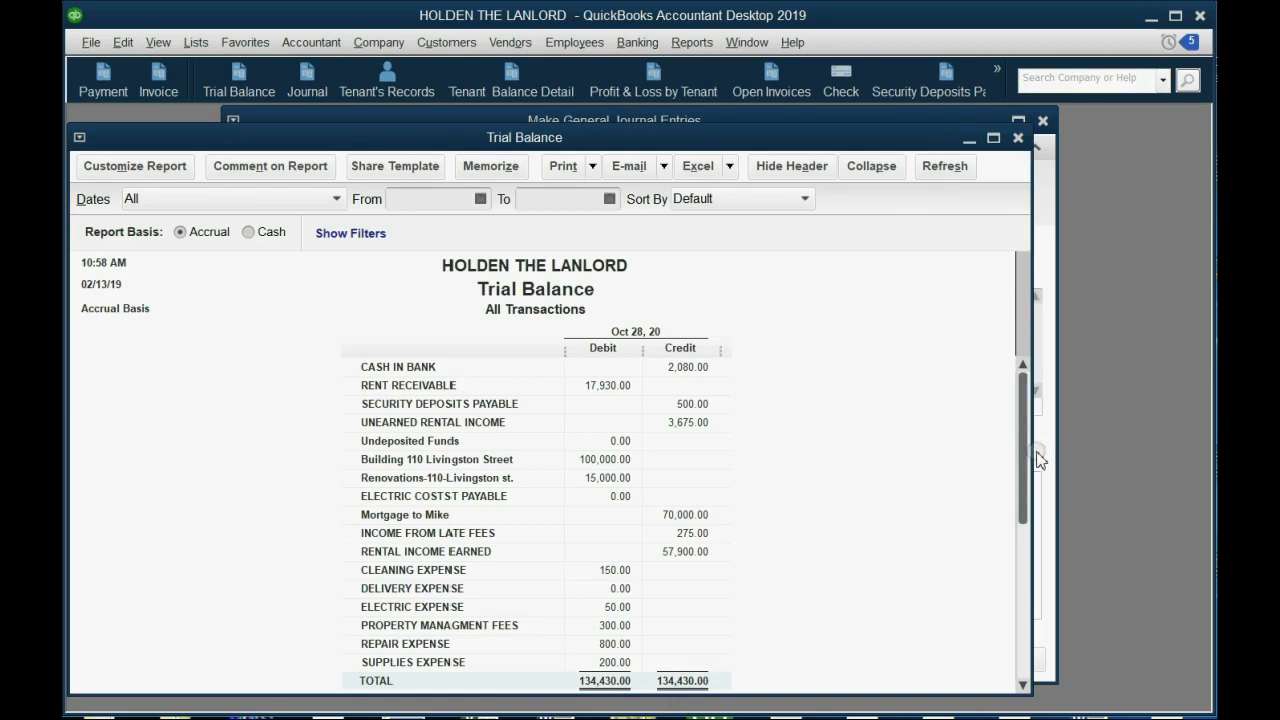
pyautogui.click(1044, 490)
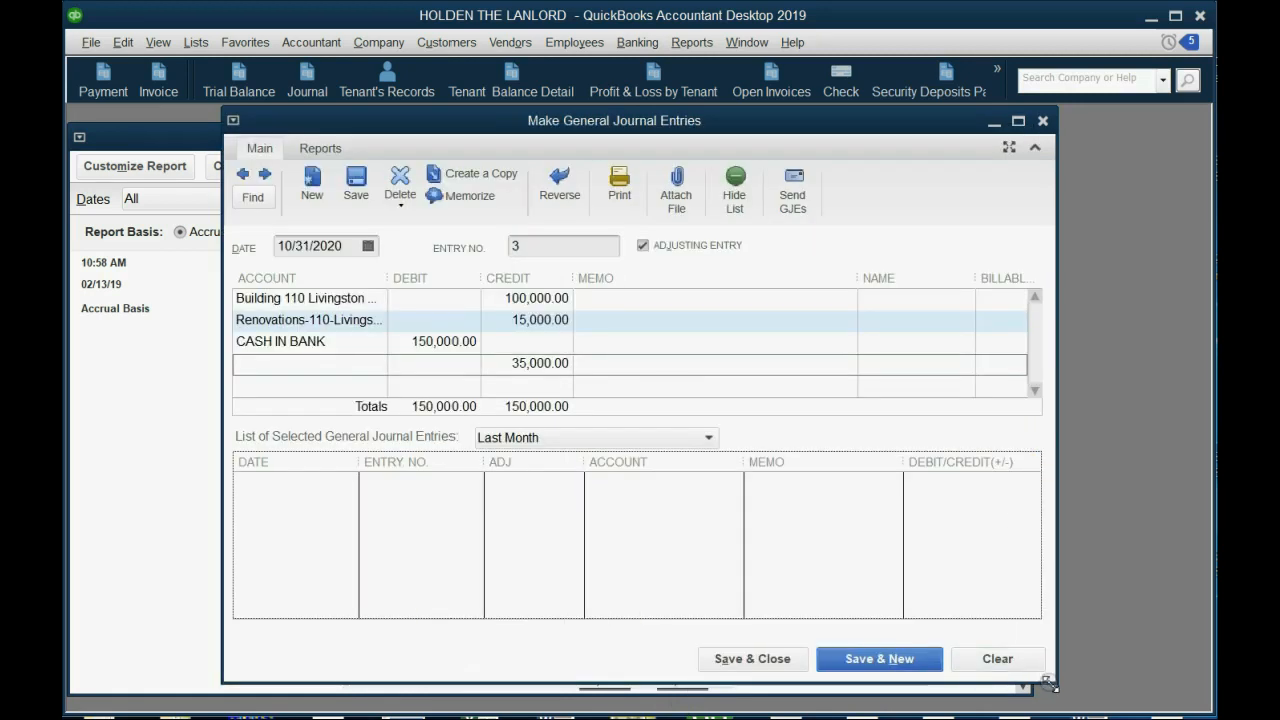
# Enlarge the journal entry window and review the credit and debit amounts on the building, renovations and cash lines
pyautogui.moveTo(1050, 686); pyautogui.dragTo(1052, 704)
pyautogui.click(535, 300)
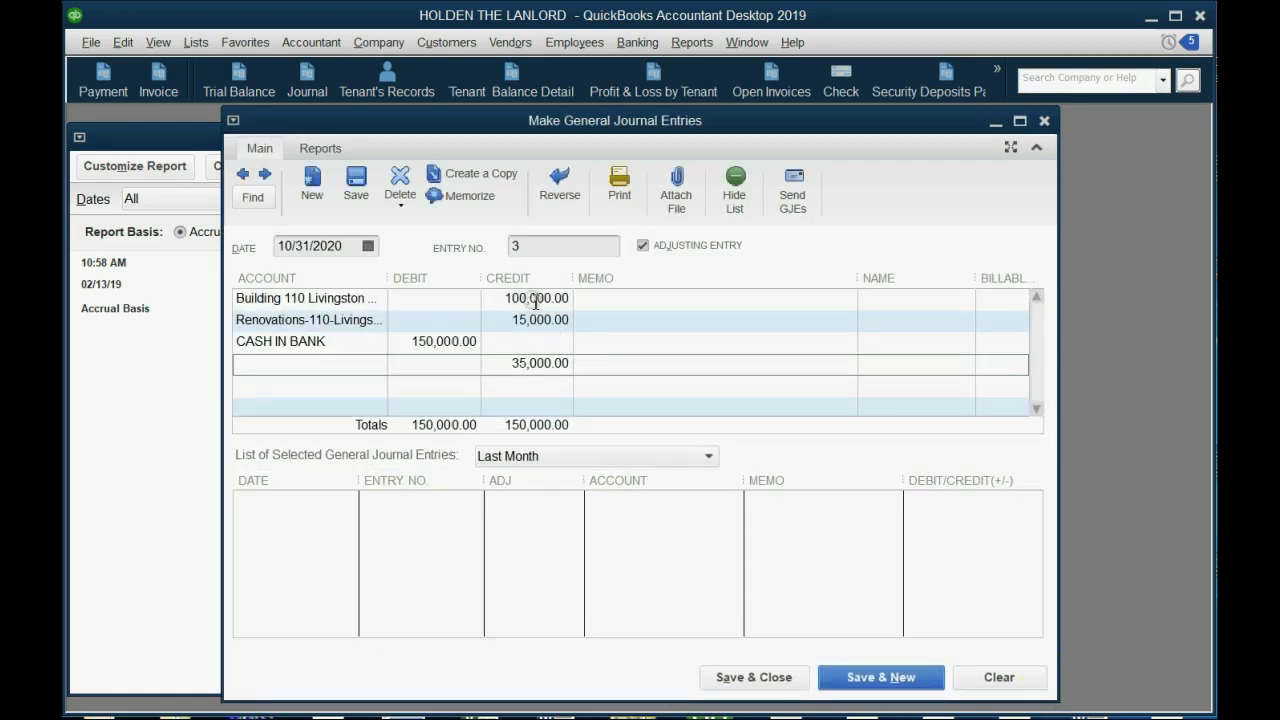
pyautogui.click(539, 319)
pyautogui.click(540, 300)
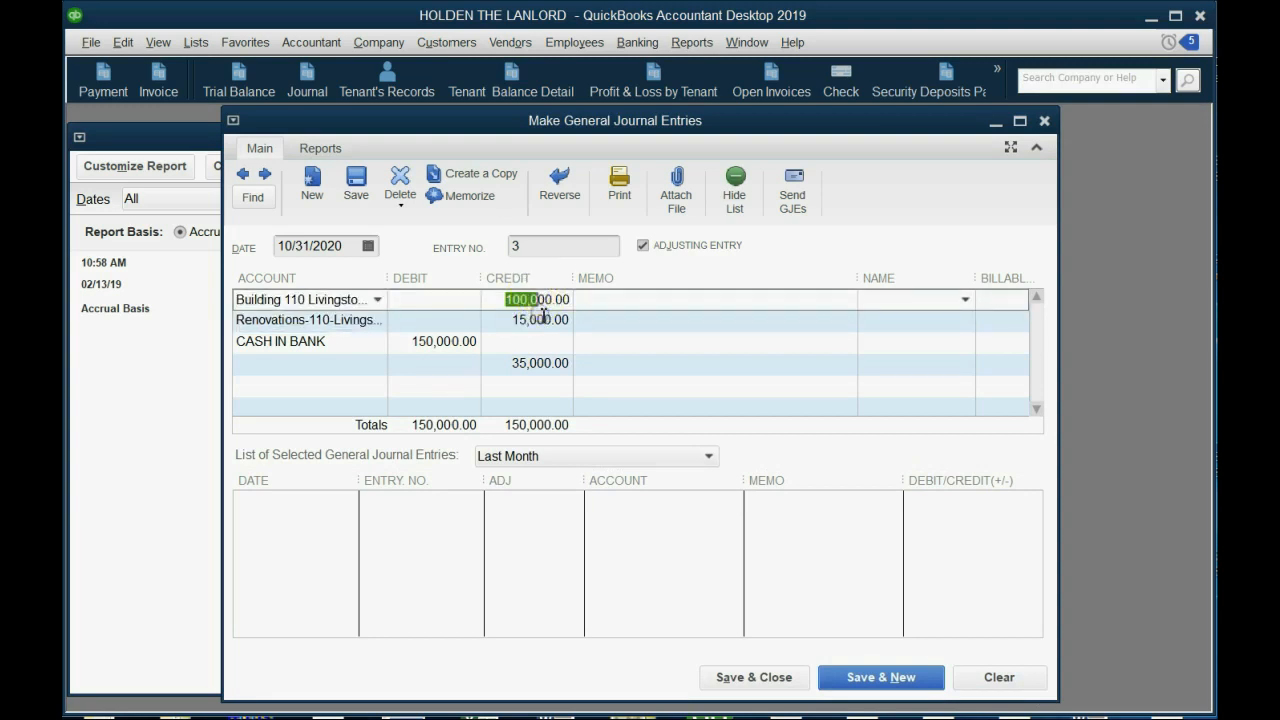
pyautogui.click(541, 320)
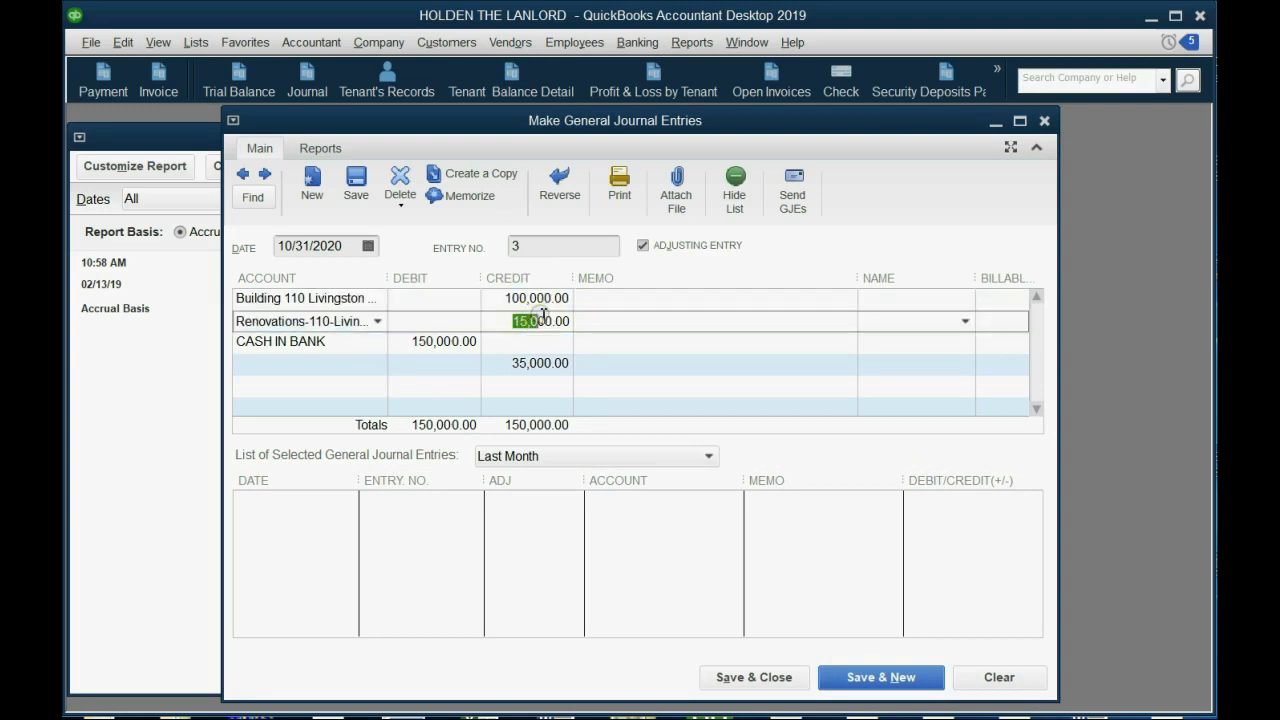
pyautogui.click(452, 342)
pyautogui.moveTo(454, 343); pyautogui.dragTo(390, 352)
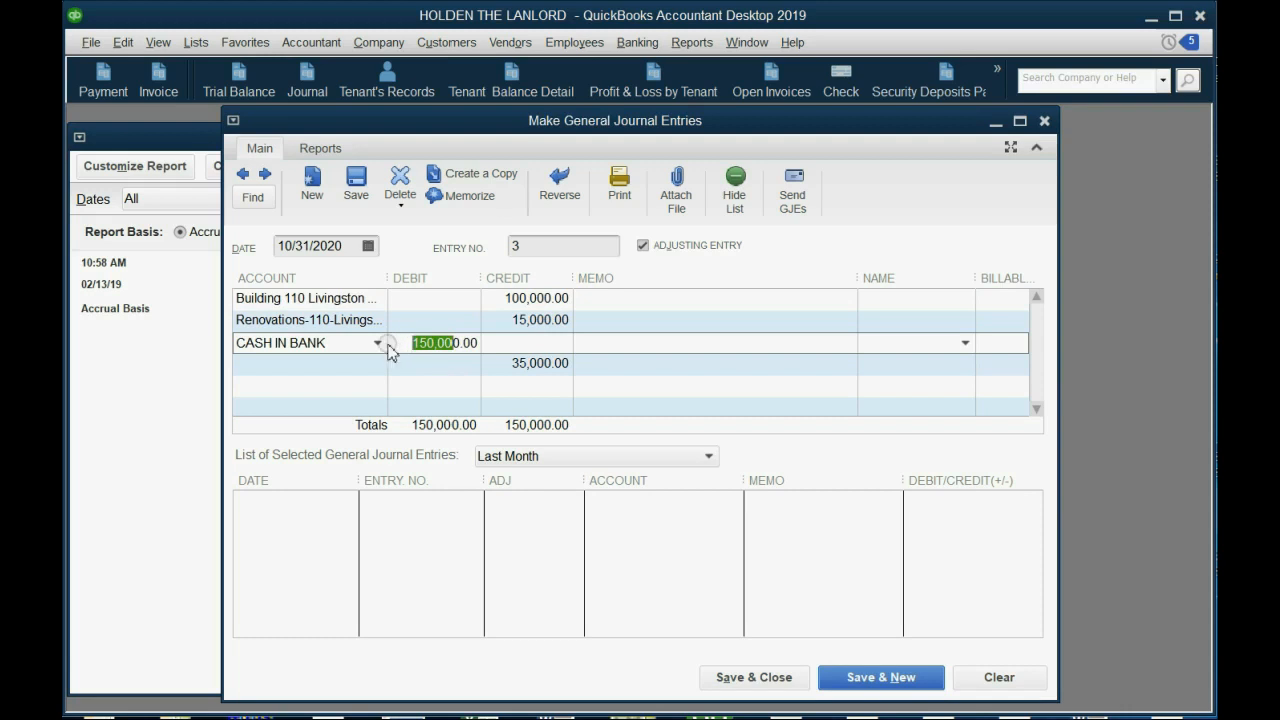
pyautogui.click(428, 369)
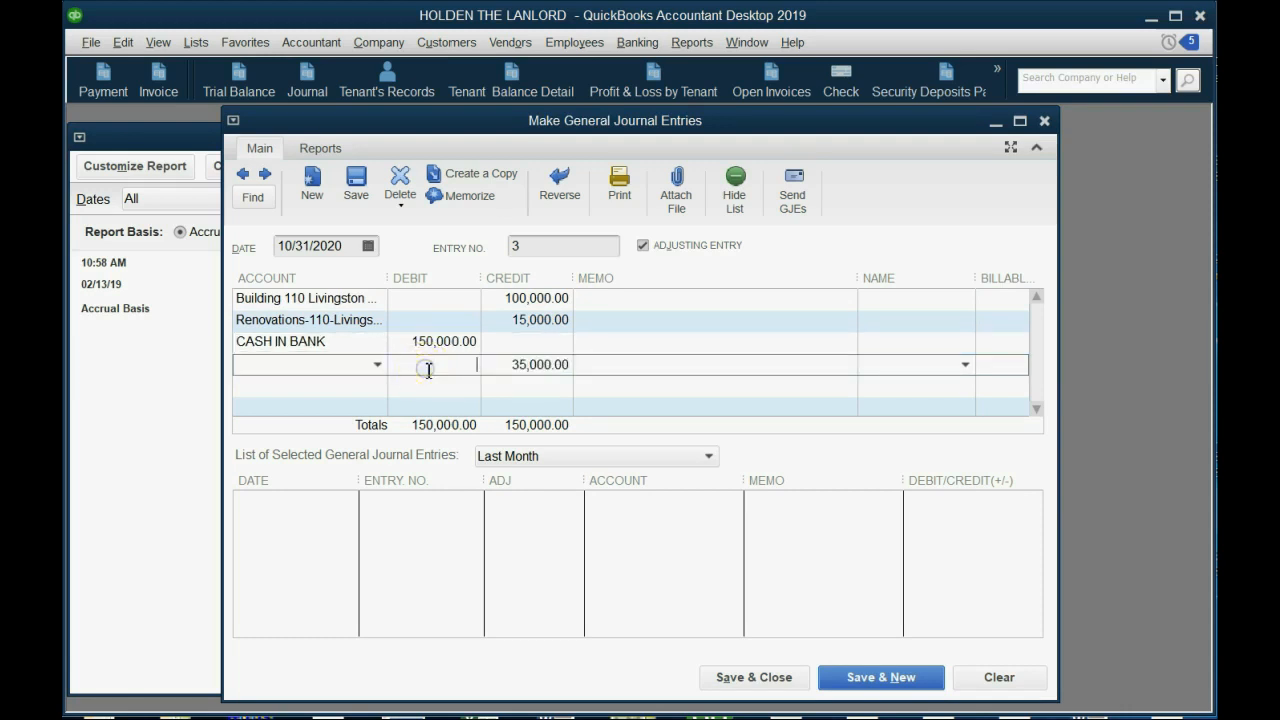
pyautogui.moveTo(411, 343); pyautogui.dragTo(485, 348)
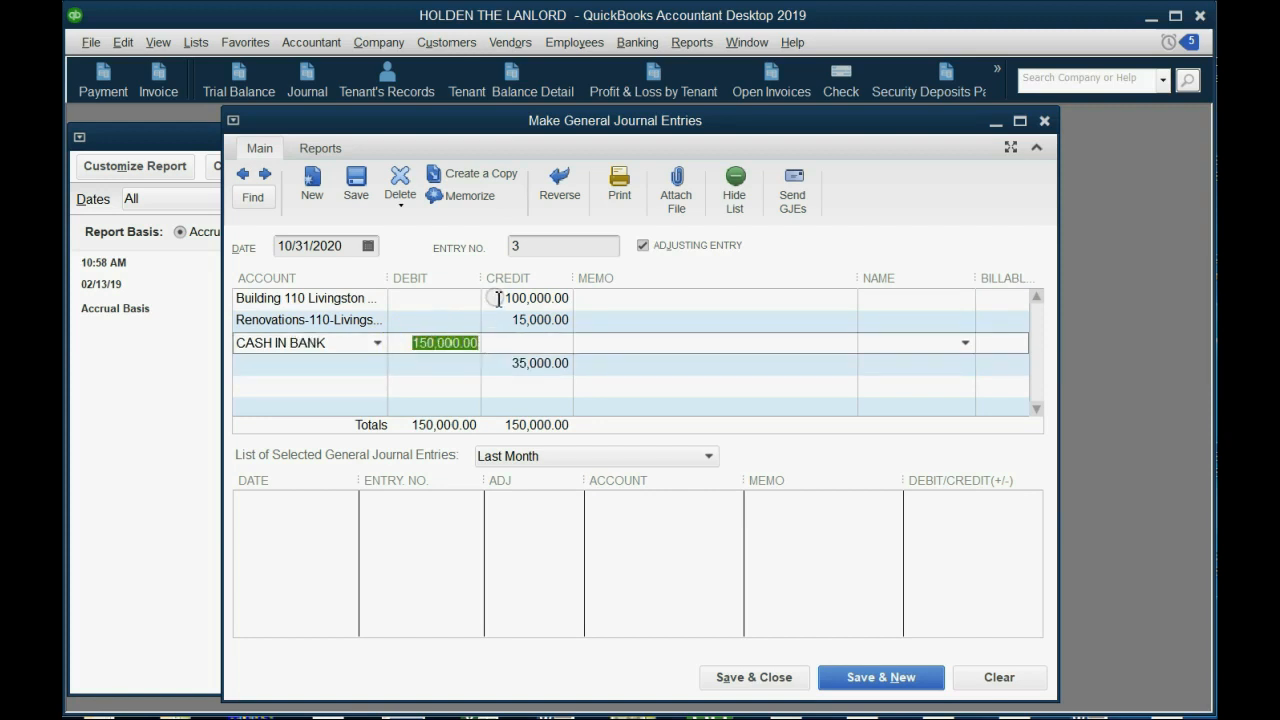
pyautogui.click(500, 298)
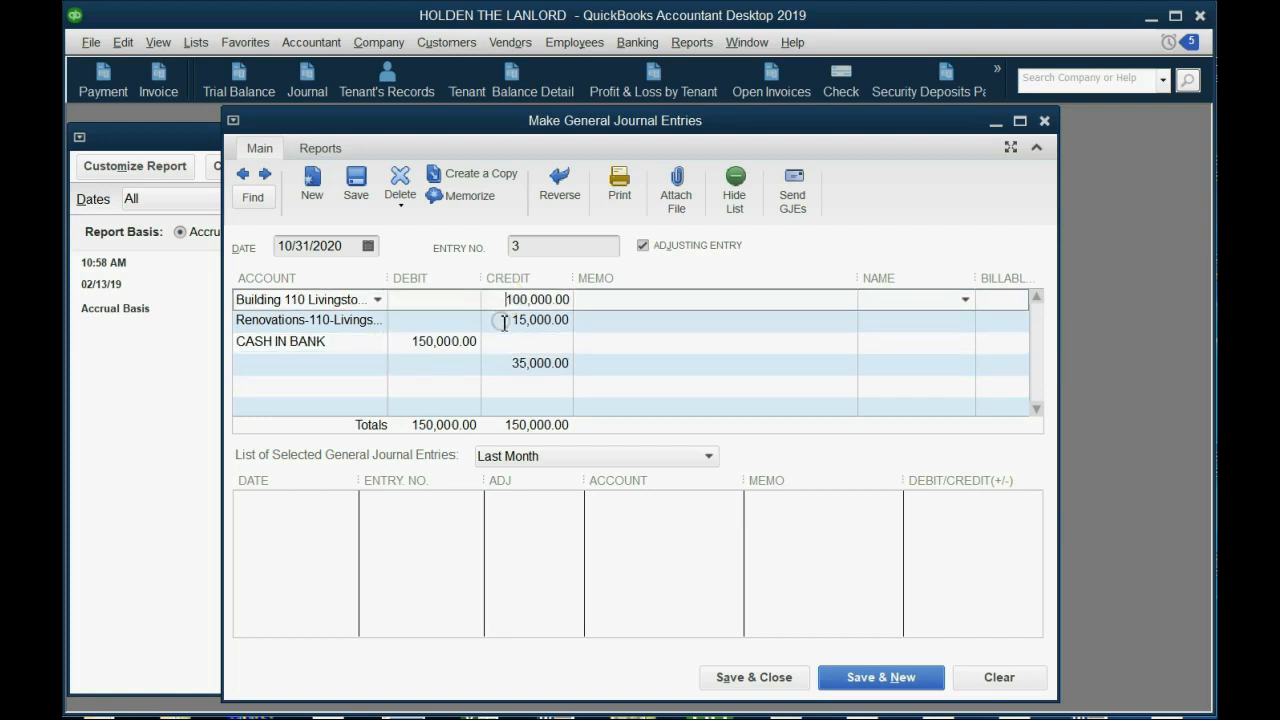
pyautogui.click(503, 321)
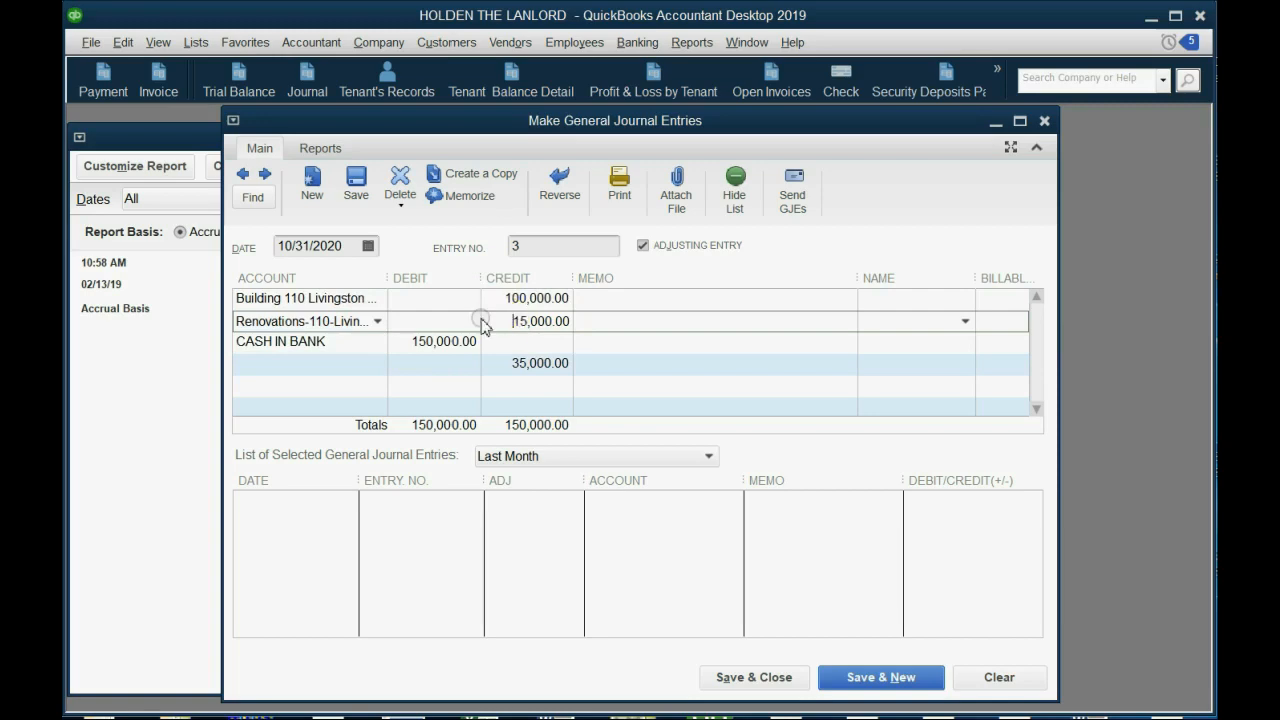
# Assign the fourth line's 35,000 credit to GAIN ON SALE OF PROPERTY and, after consulting the PowerPoint slides, save and close the entry
pyautogui.click(383, 365)
pyautogui.click(377, 365)
pyautogui.scroll(-3, 429, 590)
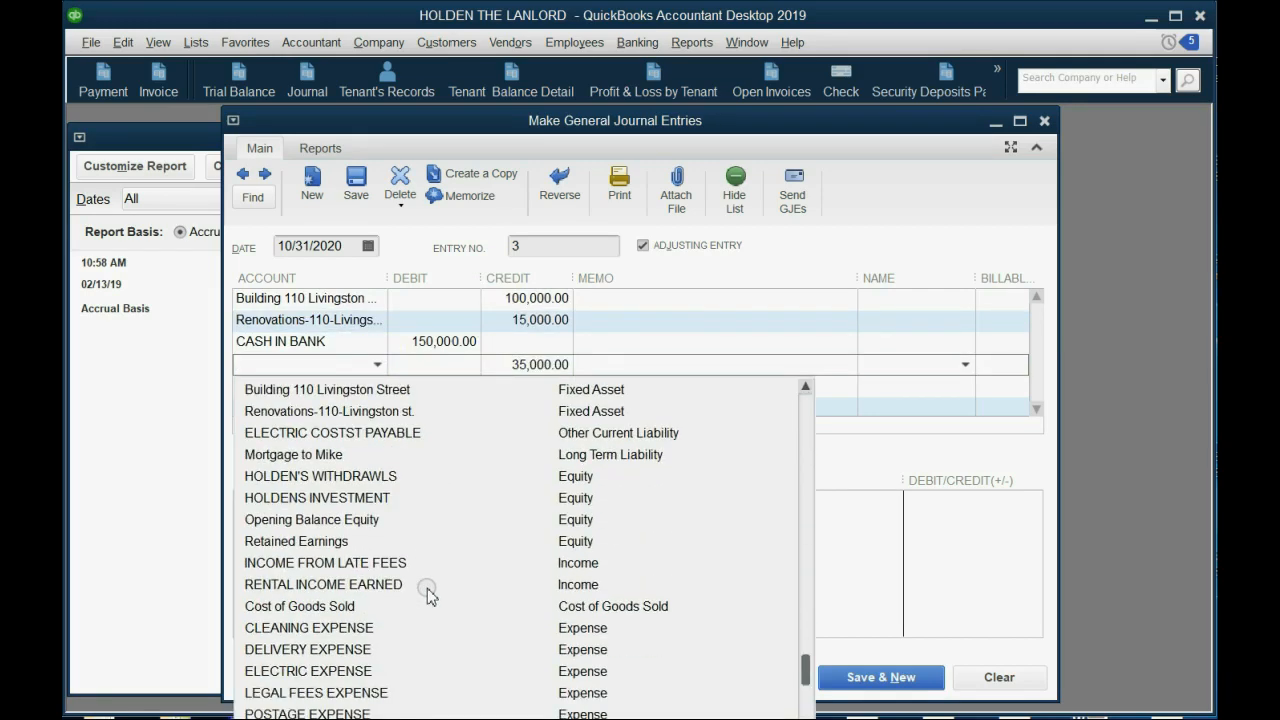
pyautogui.scroll(-1, 427, 589)
pyautogui.click(380, 718)
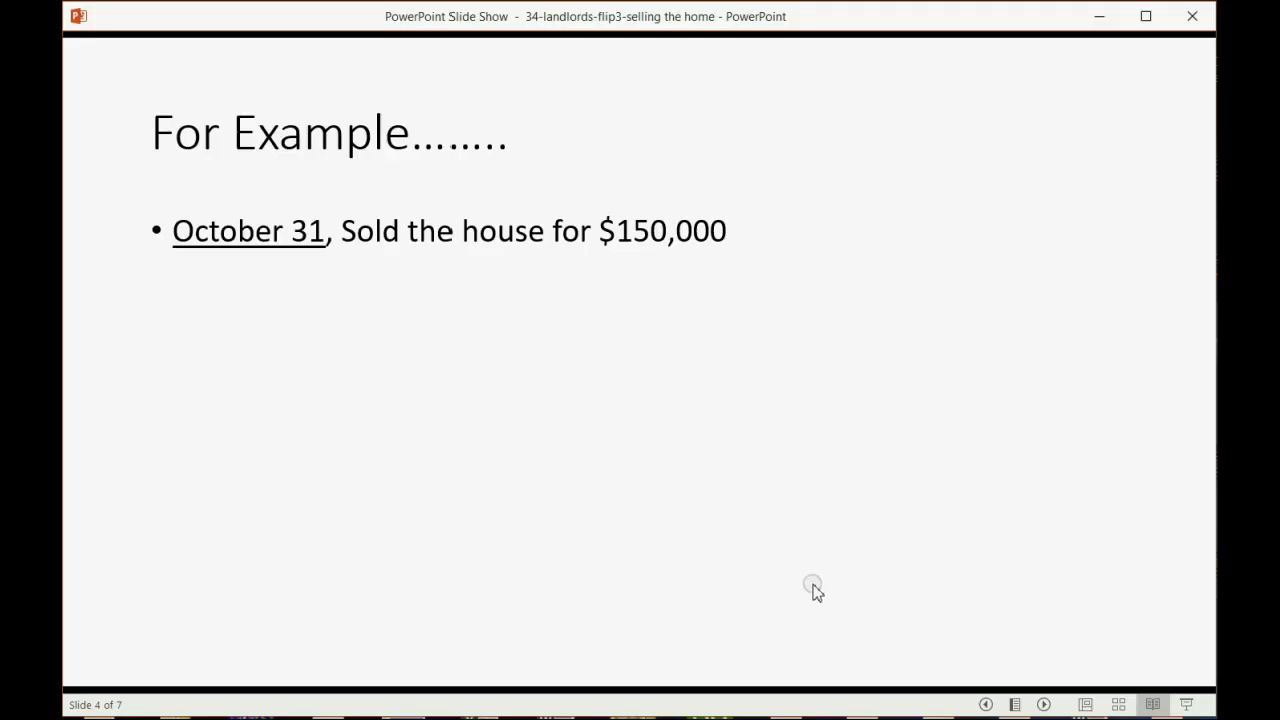
pyautogui.press('Left')
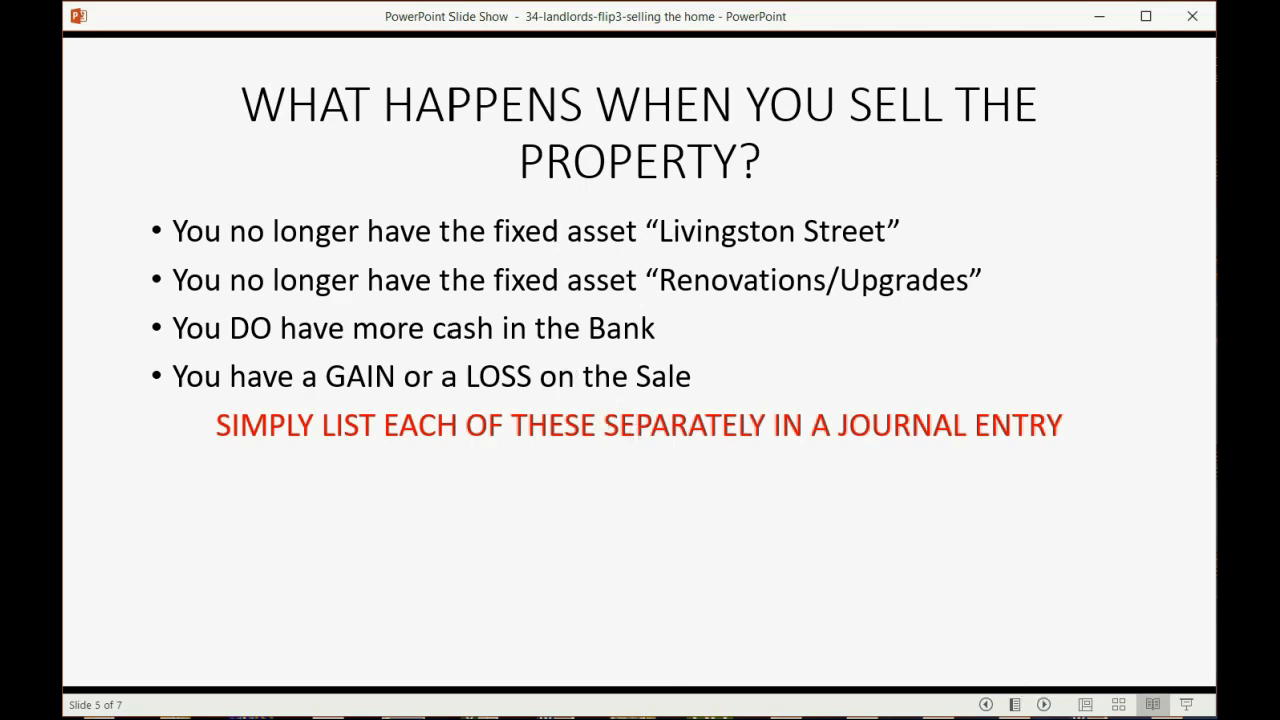
pyautogui.hotkey('alt', 'Tab')
pyautogui.click(762, 678)
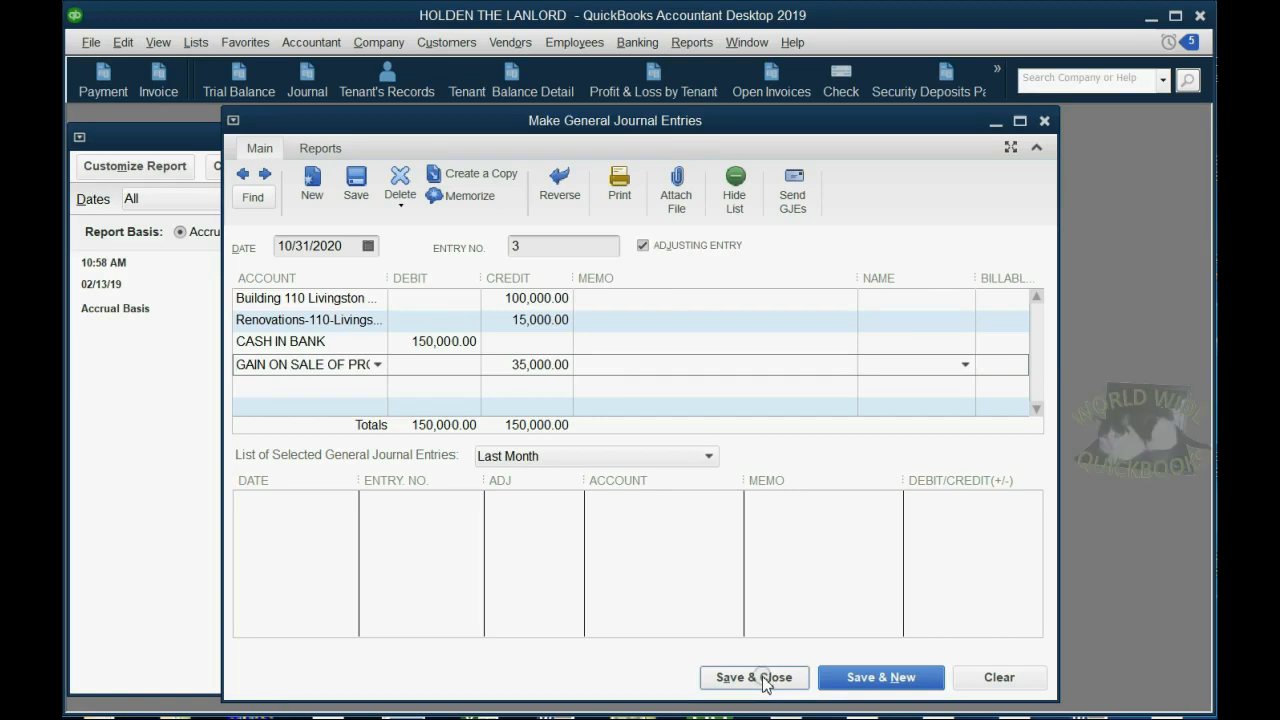
pyautogui.click(628, 393)
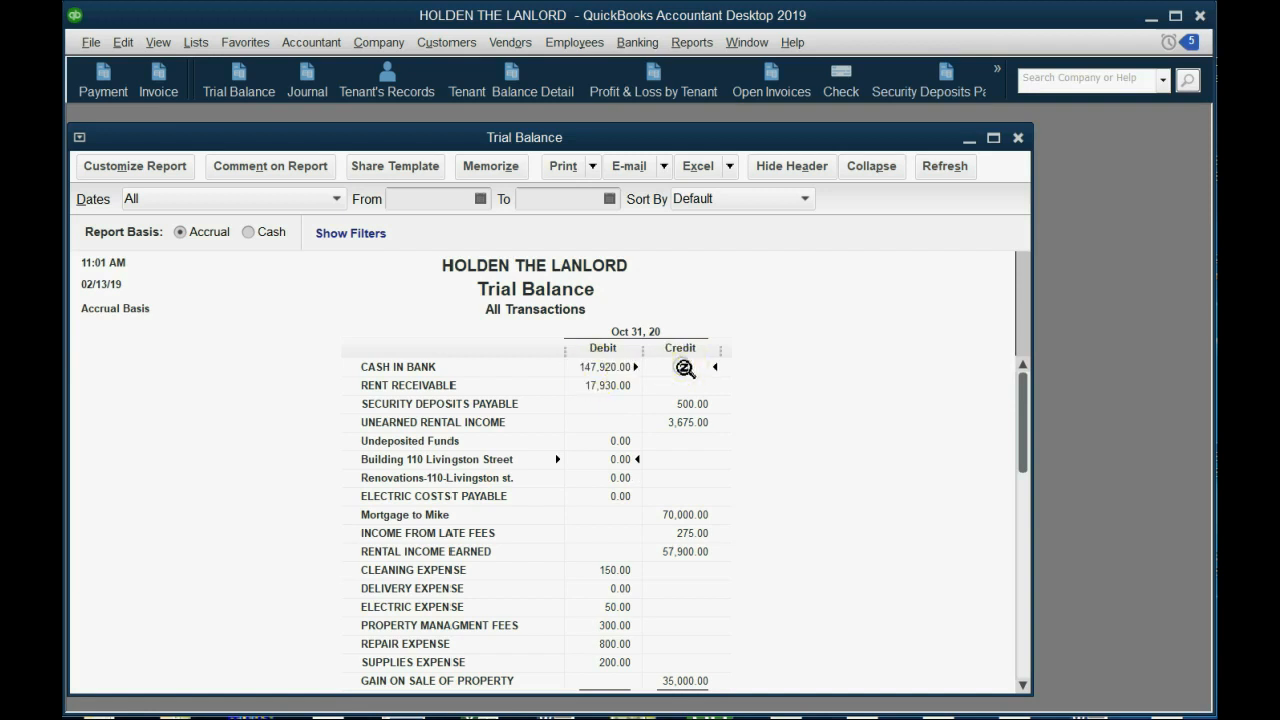
# Check the cash and gain on sale balances in the trial balance, then open the Profit & Loss Standard report for all dates
pyautogui.click(619, 368)
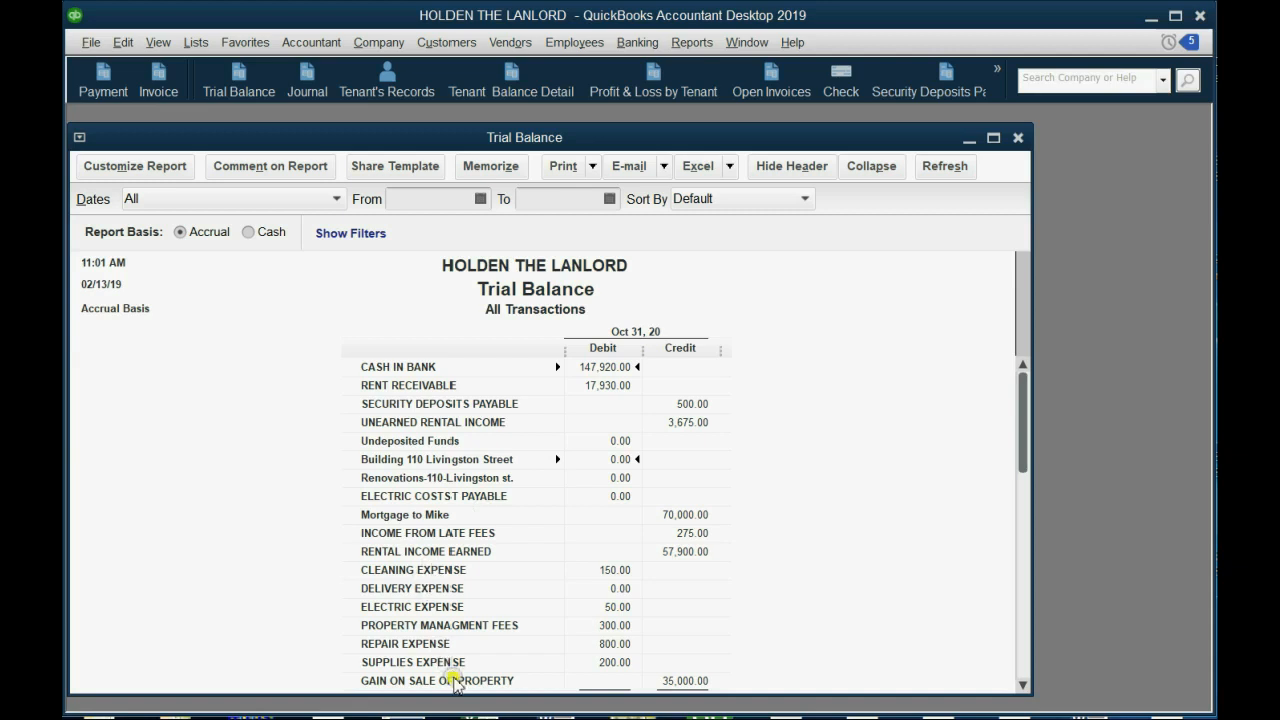
pyautogui.click(686, 680)
pyautogui.click(690, 43)
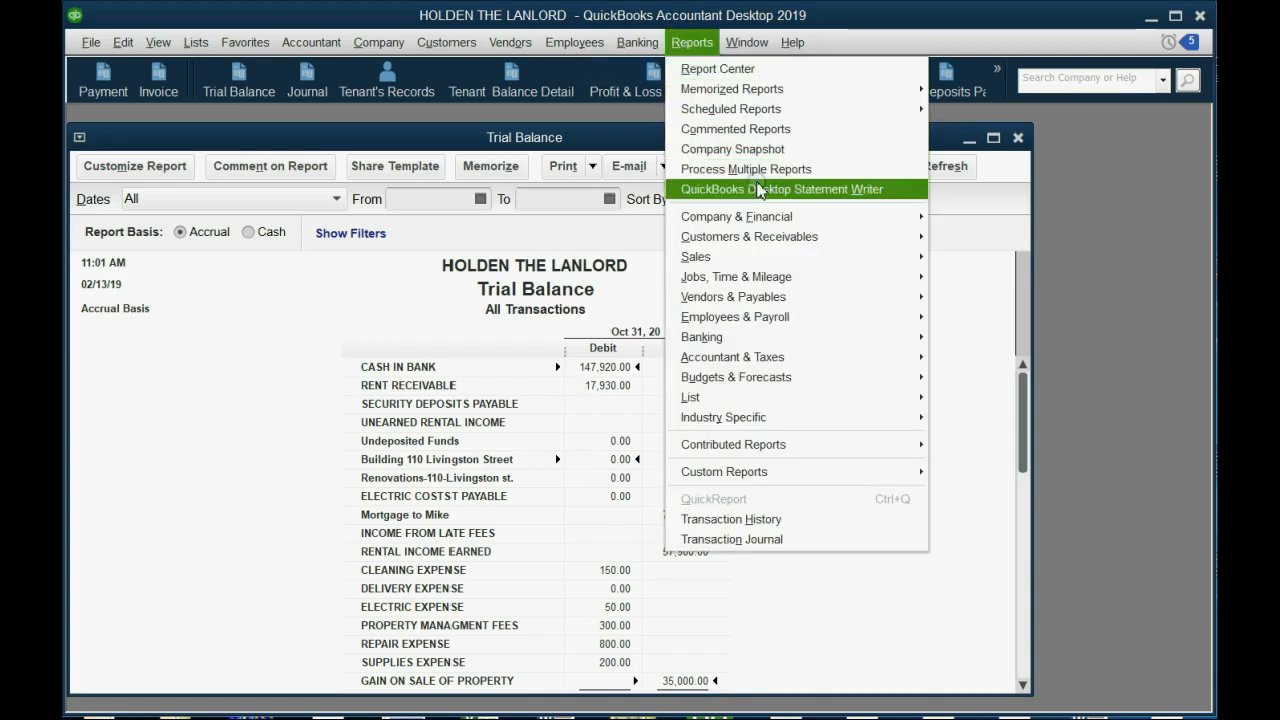
pyautogui.moveTo(776, 216)
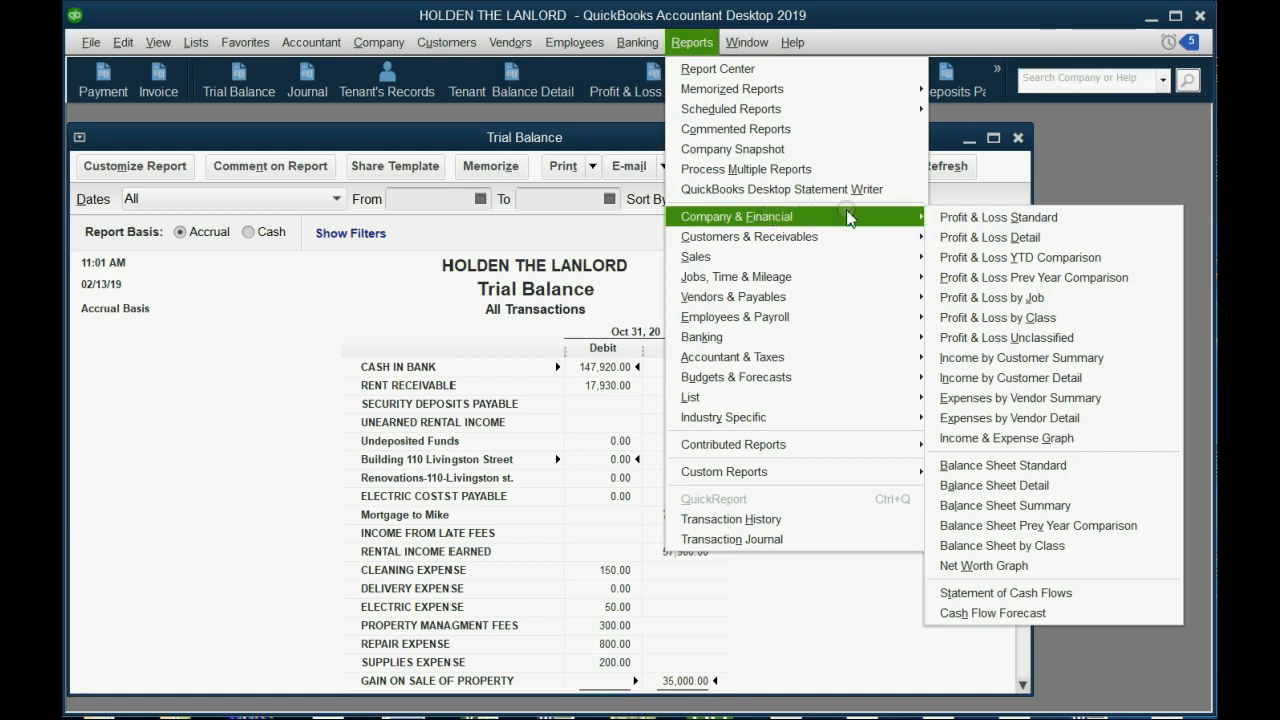
pyautogui.click(952, 217)
pyautogui.press('a')
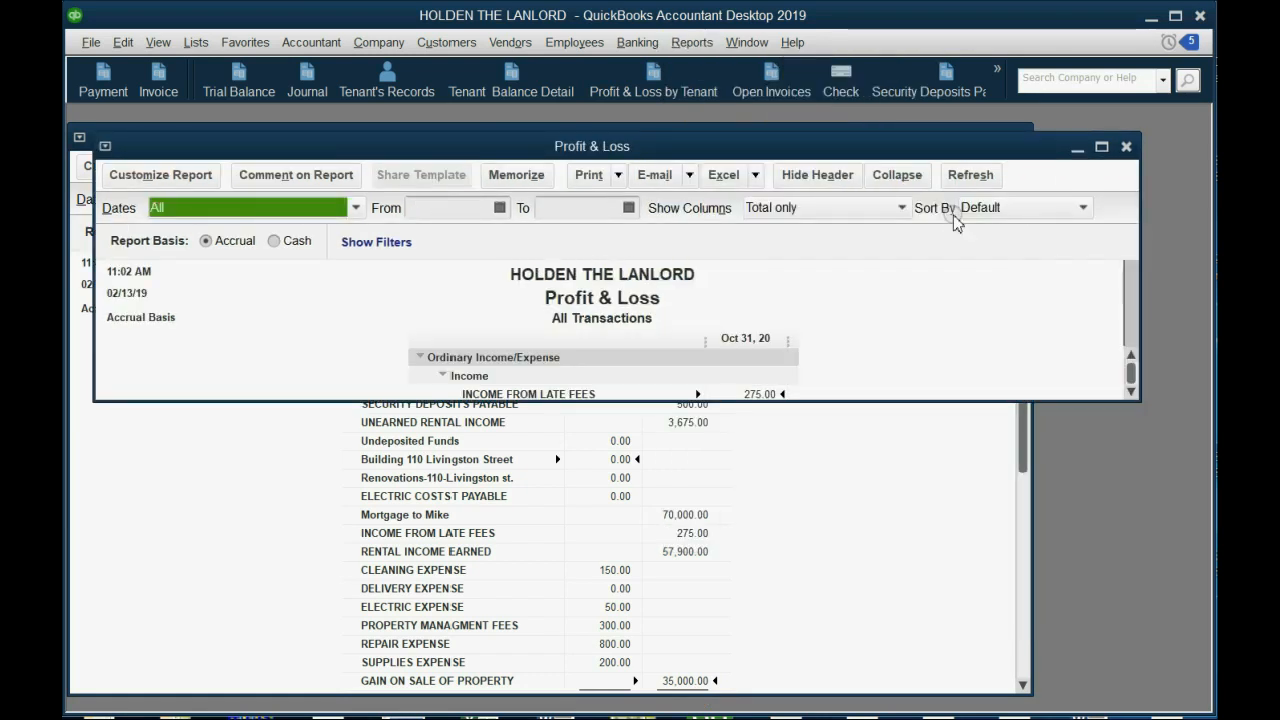
pyautogui.moveTo(916, 402); pyautogui.dragTo(945, 712)
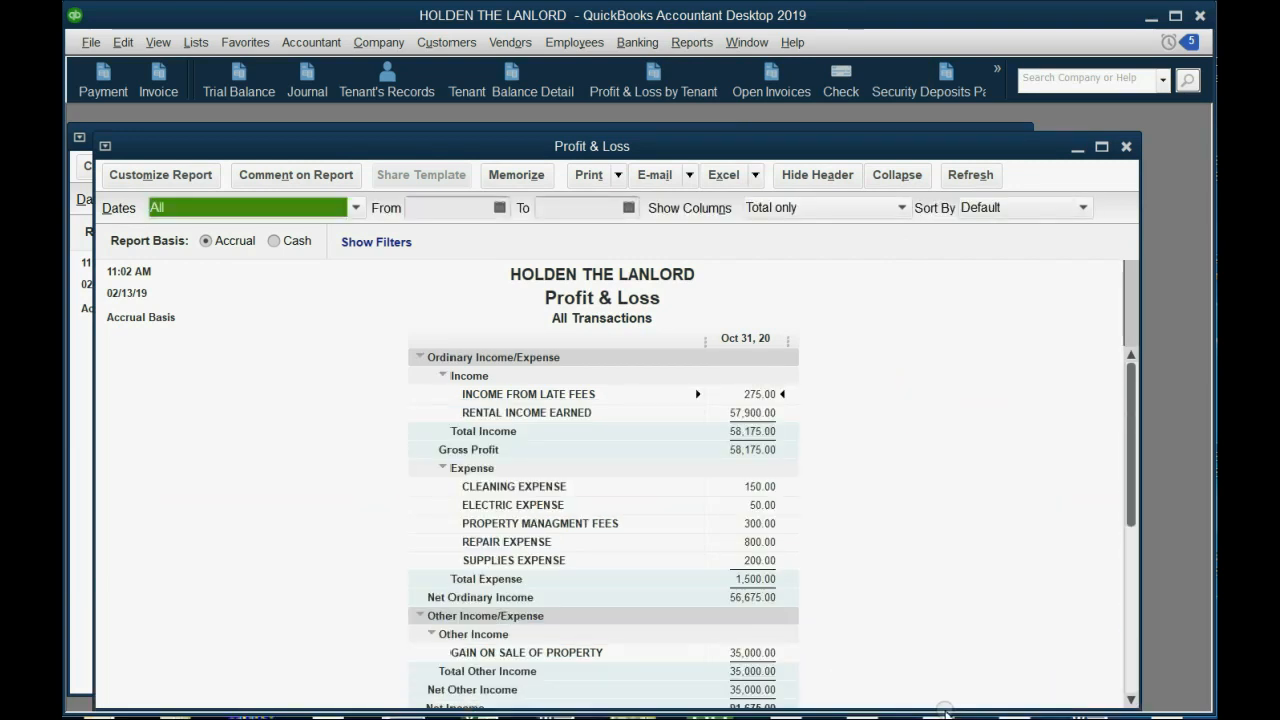
pyautogui.moveTo(707, 146); pyautogui.dragTo(706, 120)
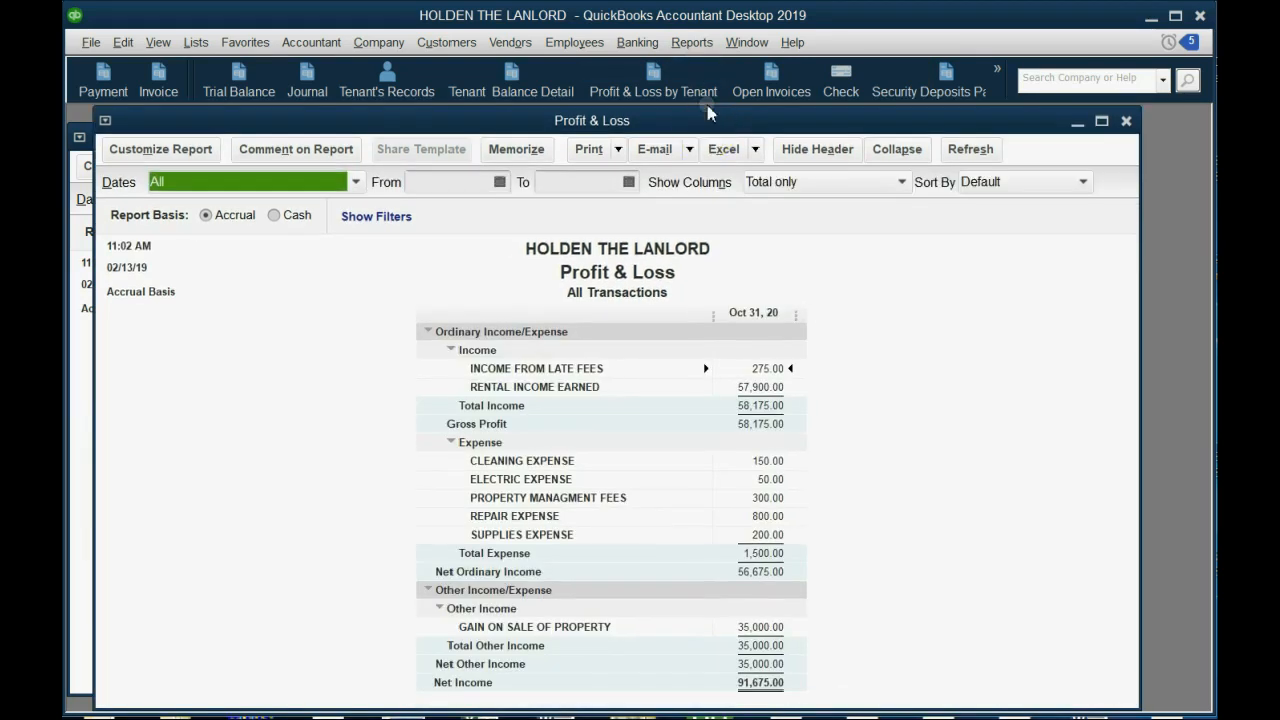
# Examine the income, expense, net ordinary income and other income amounts in the Profit & Loss report
pyautogui.click(762, 370)
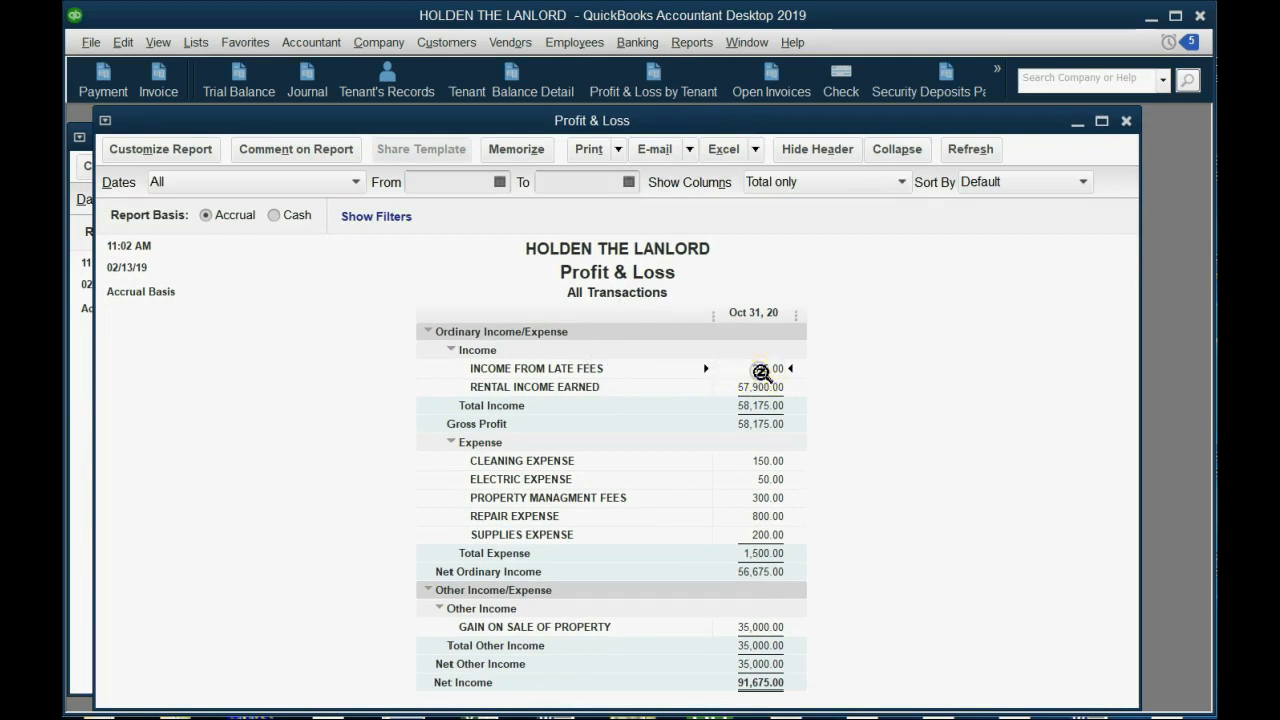
pyautogui.click(768, 389)
pyautogui.click(767, 408)
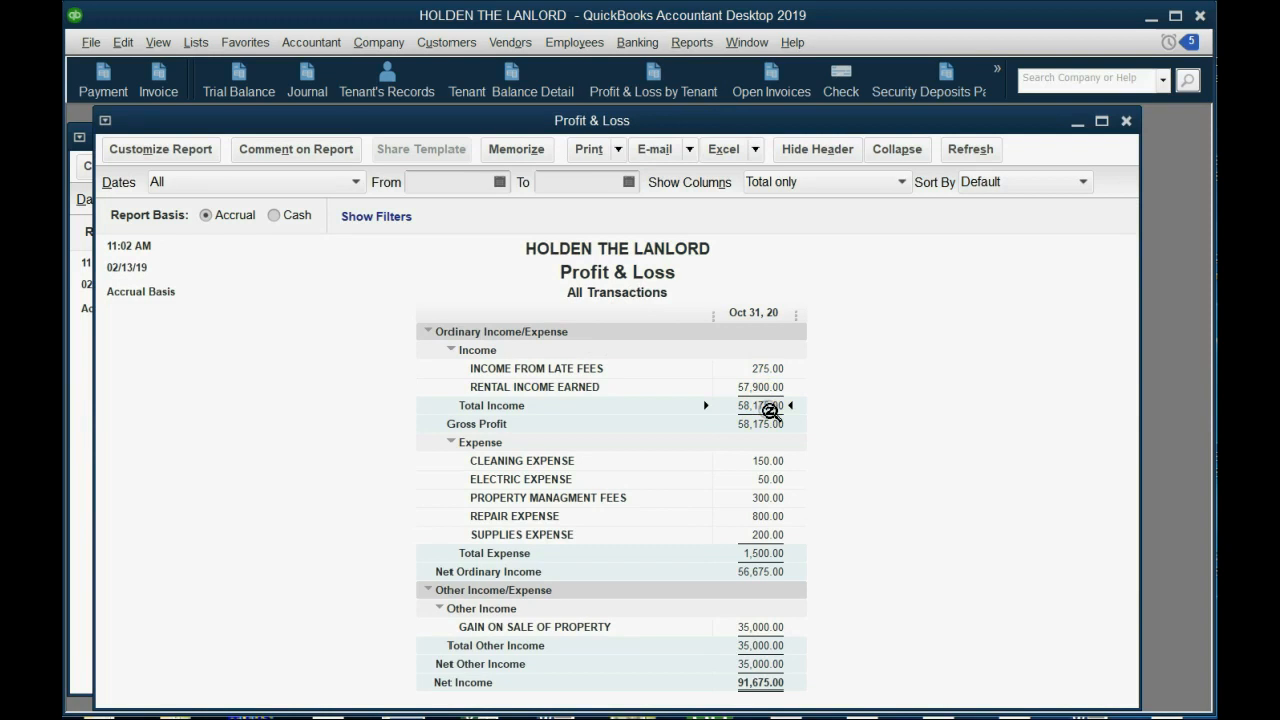
pyautogui.click(776, 463)
pyautogui.click(778, 481)
pyautogui.click(771, 498)
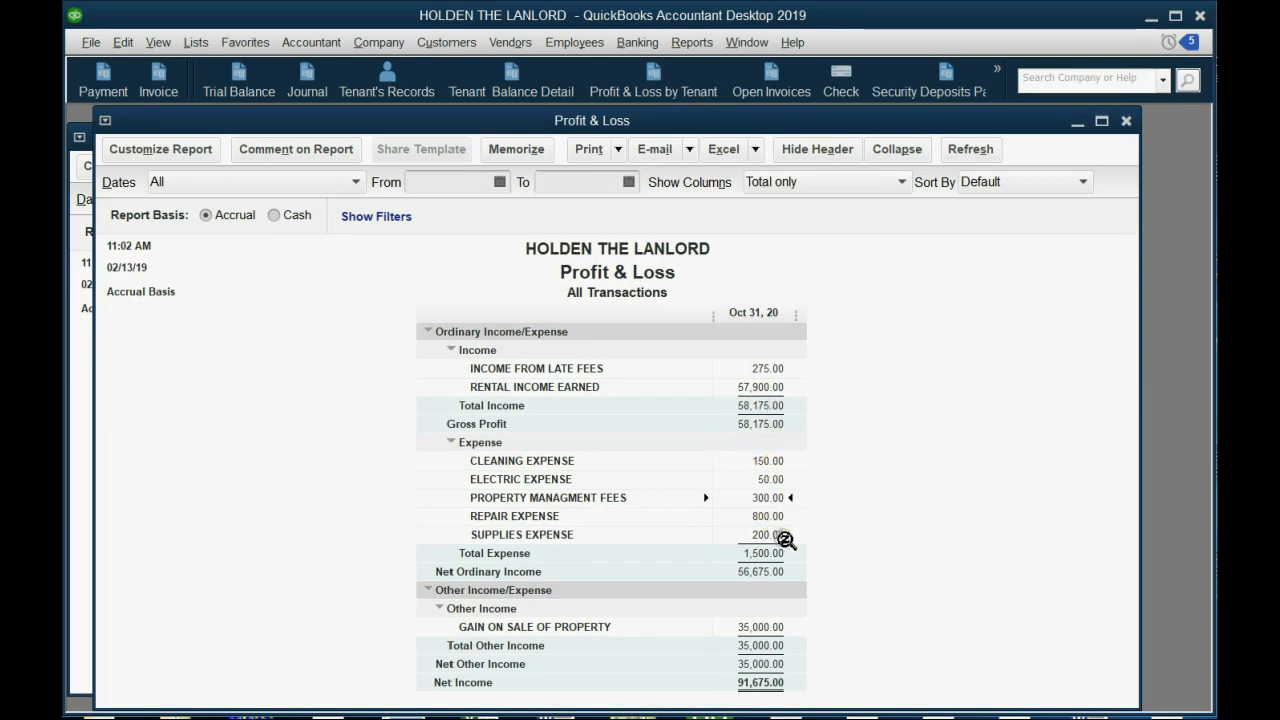
pyautogui.click(768, 574)
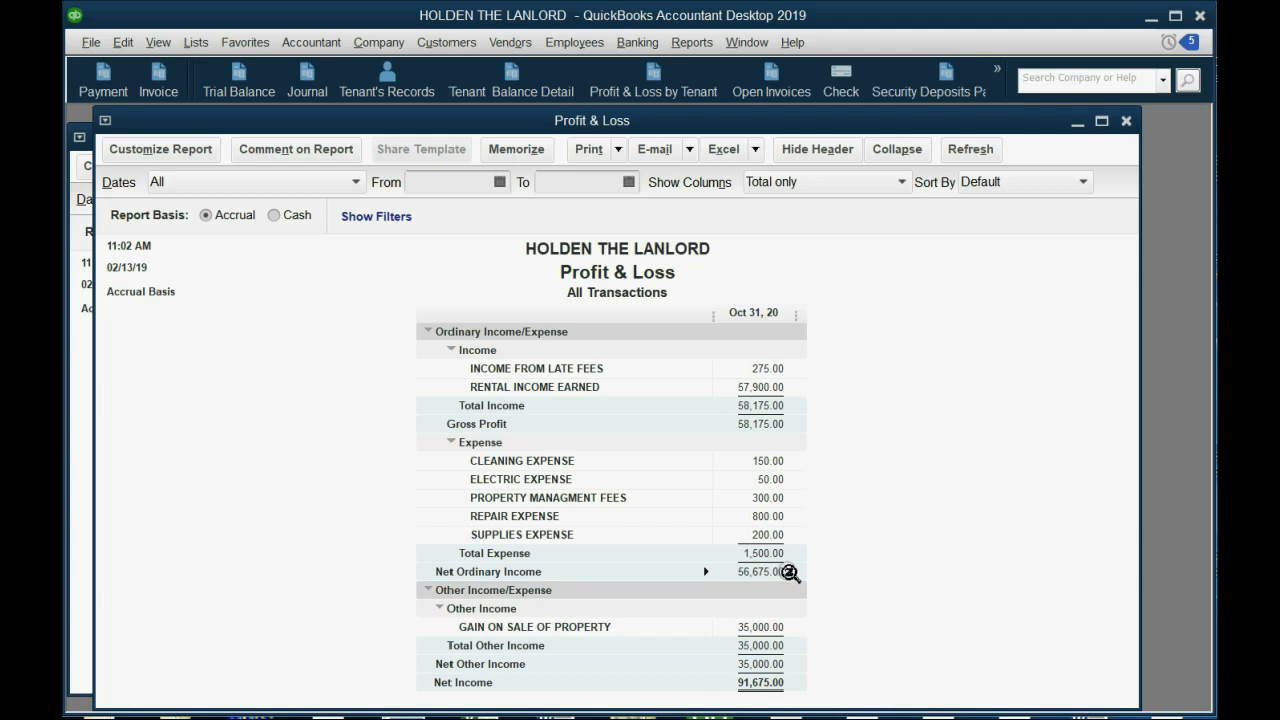
pyautogui.click(510, 609)
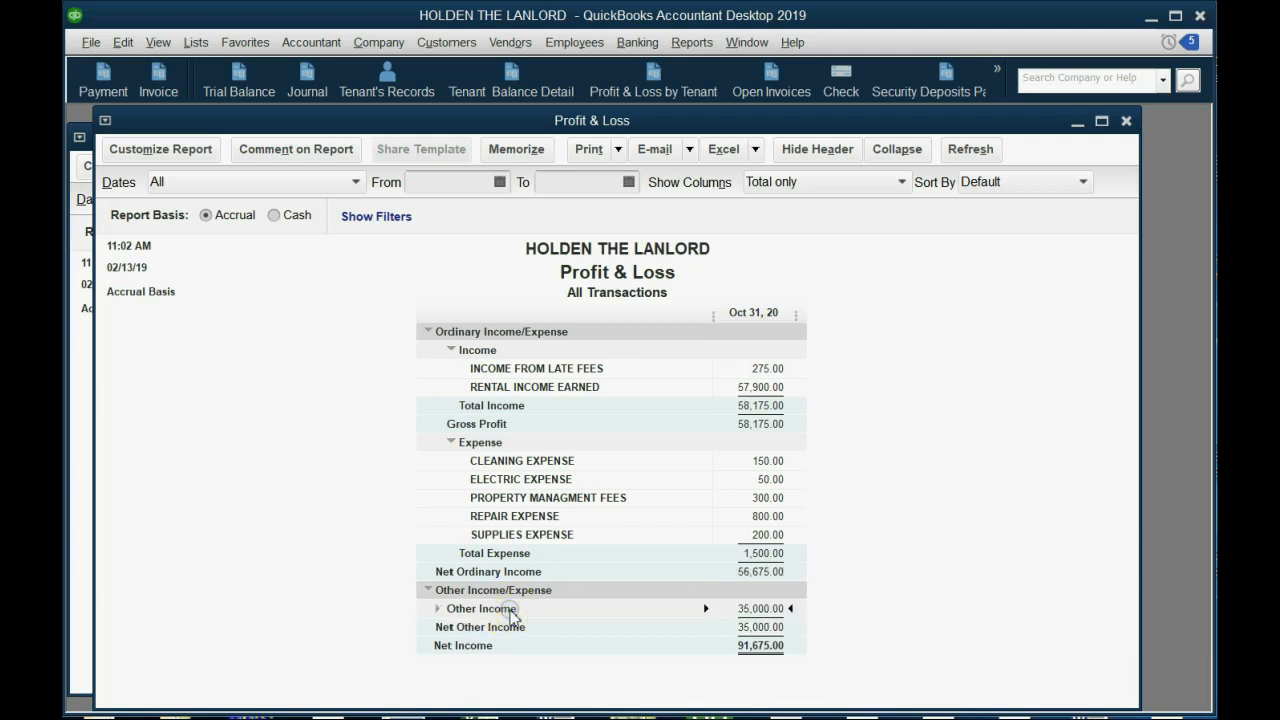
pyautogui.click(442, 609)
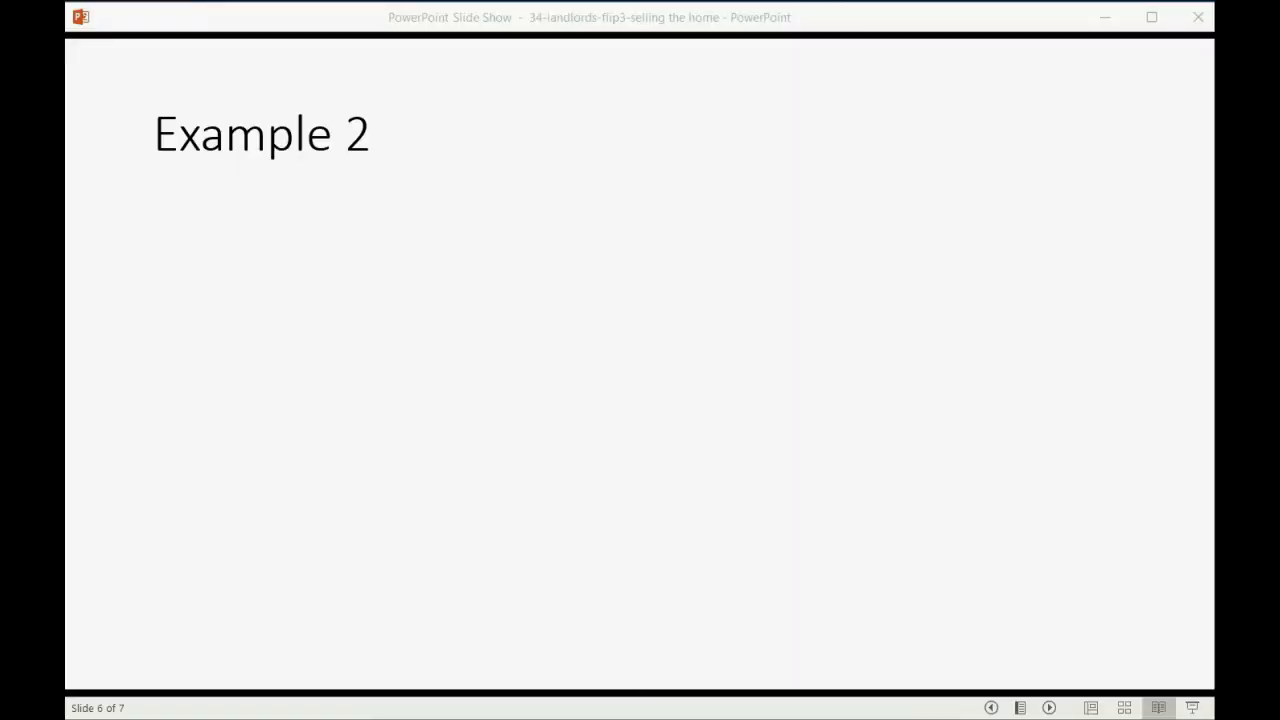
# After viewing the Example 2 slide in PowerPoint, open the 10/31/2020 general journal entry 3 from the Journal report and delete it
pyautogui.click(1048, 708)
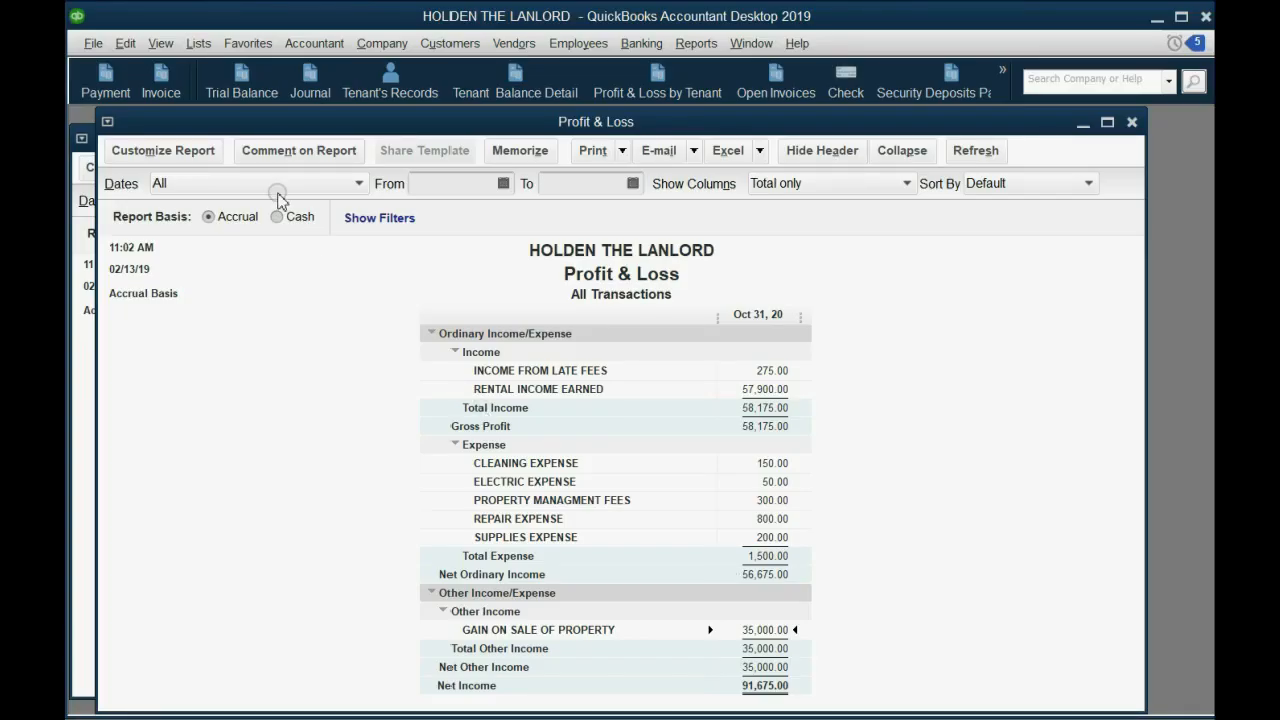
pyautogui.click(278, 191)
pyautogui.click(310, 78)
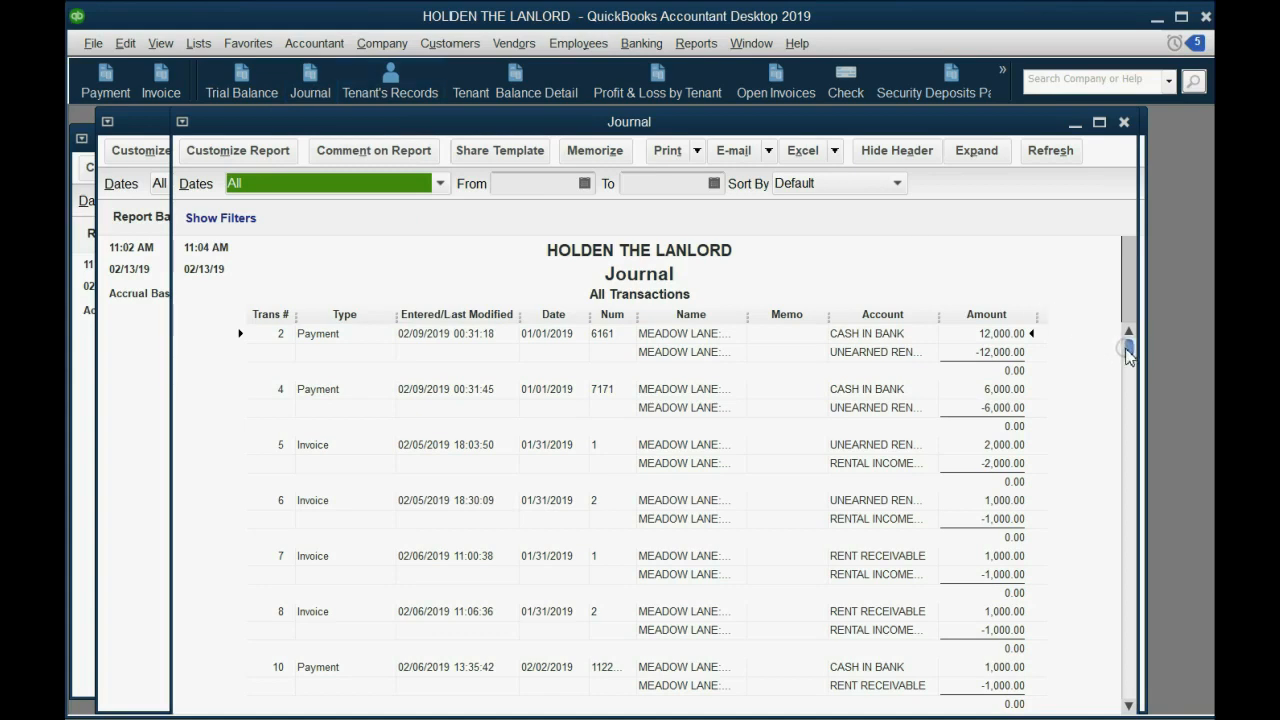
pyautogui.moveTo(1127, 346); pyautogui.dragTo(1100, 692)
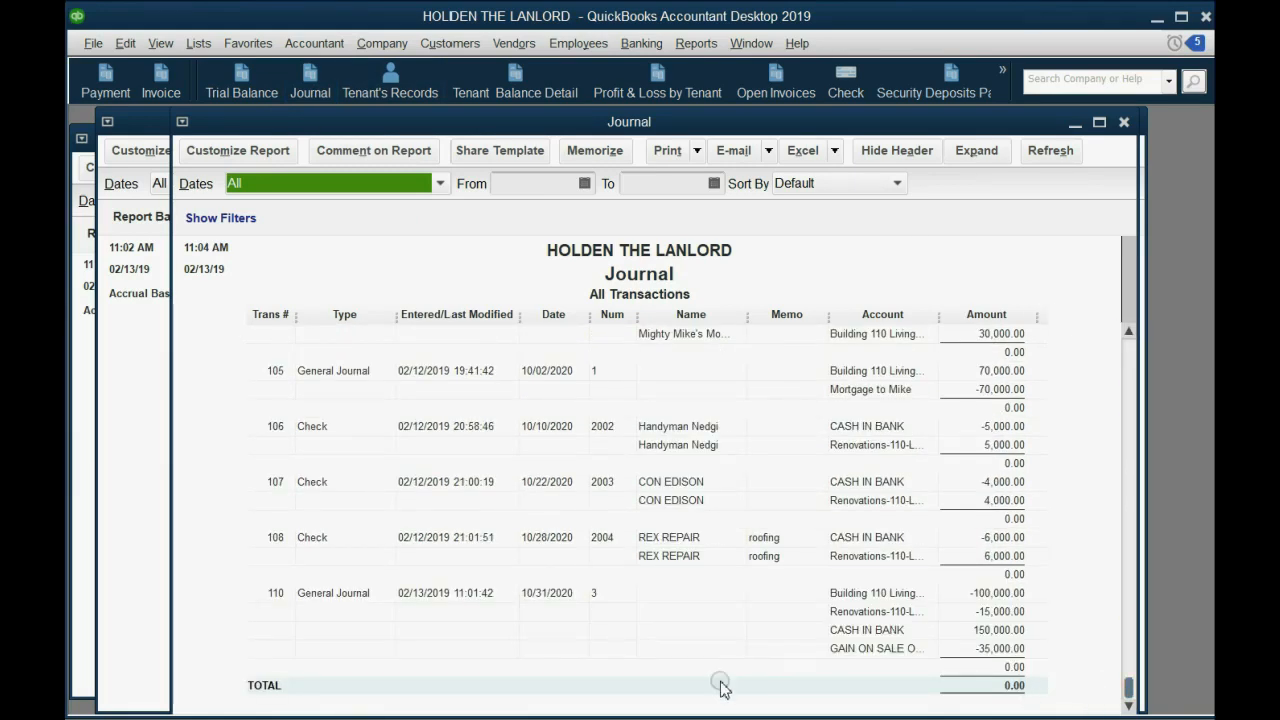
pyautogui.doubleClick(543, 593)
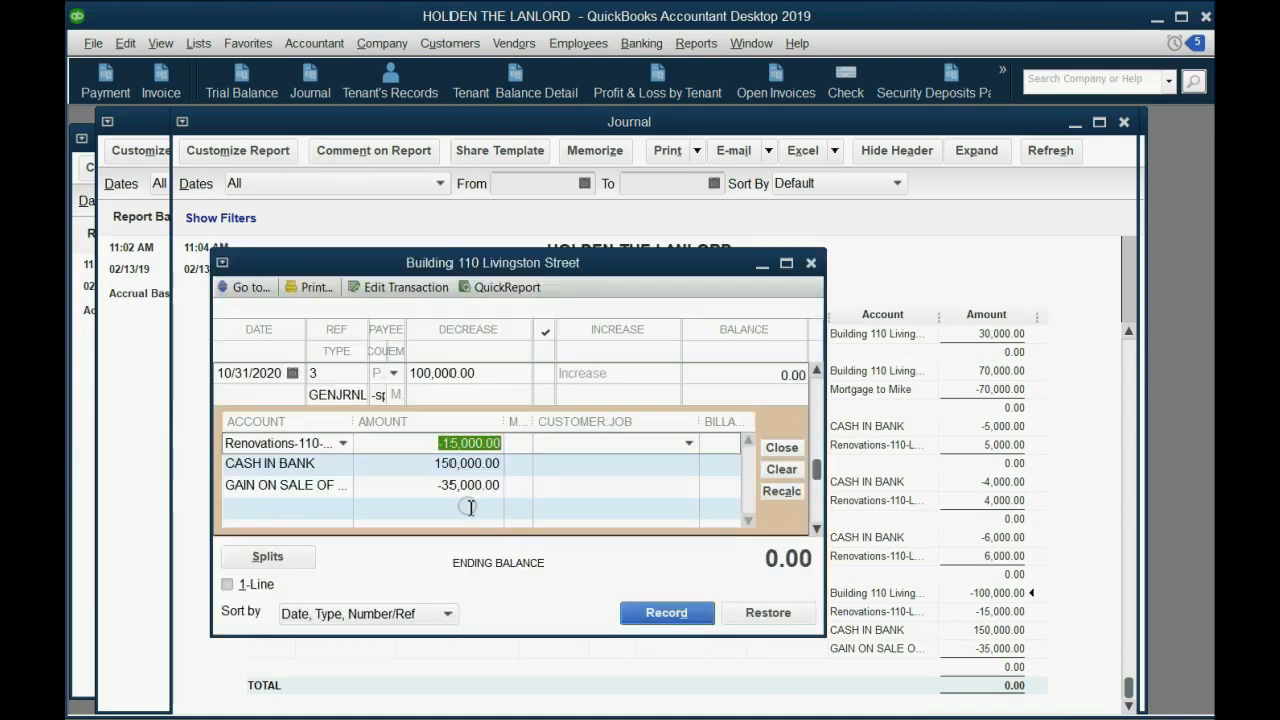
pyautogui.click(389, 289)
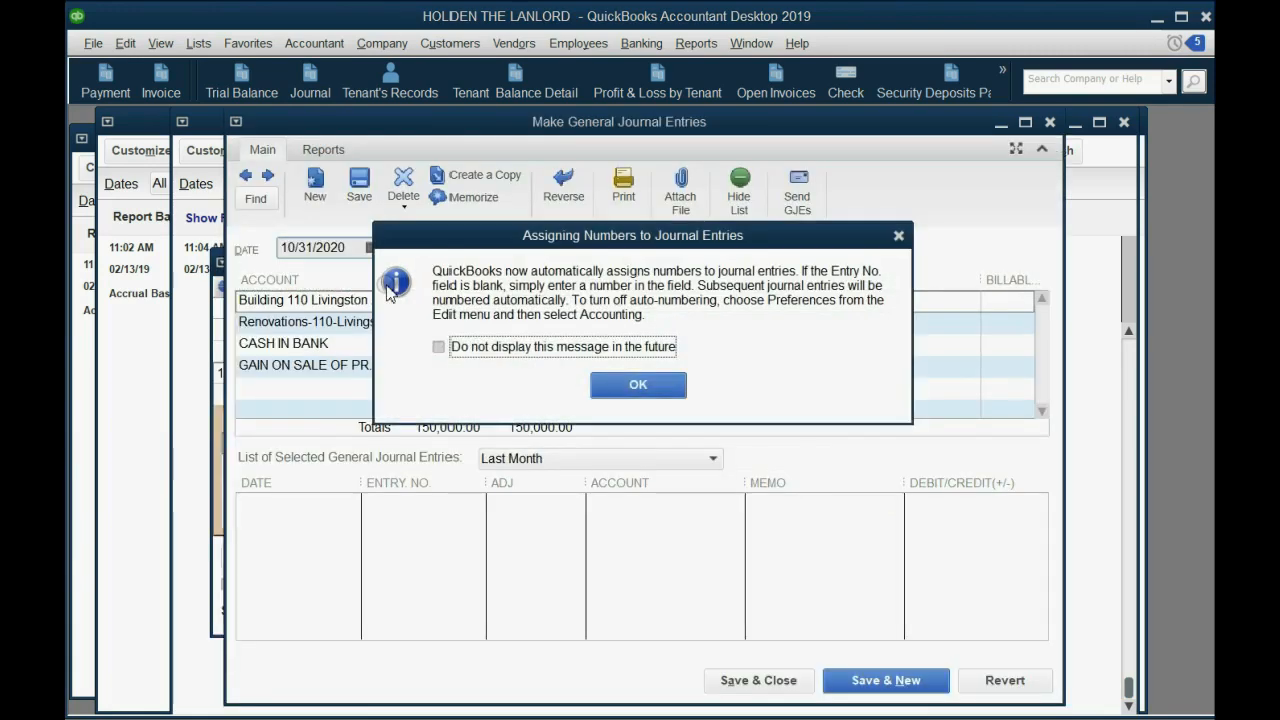
pyautogui.click(639, 386)
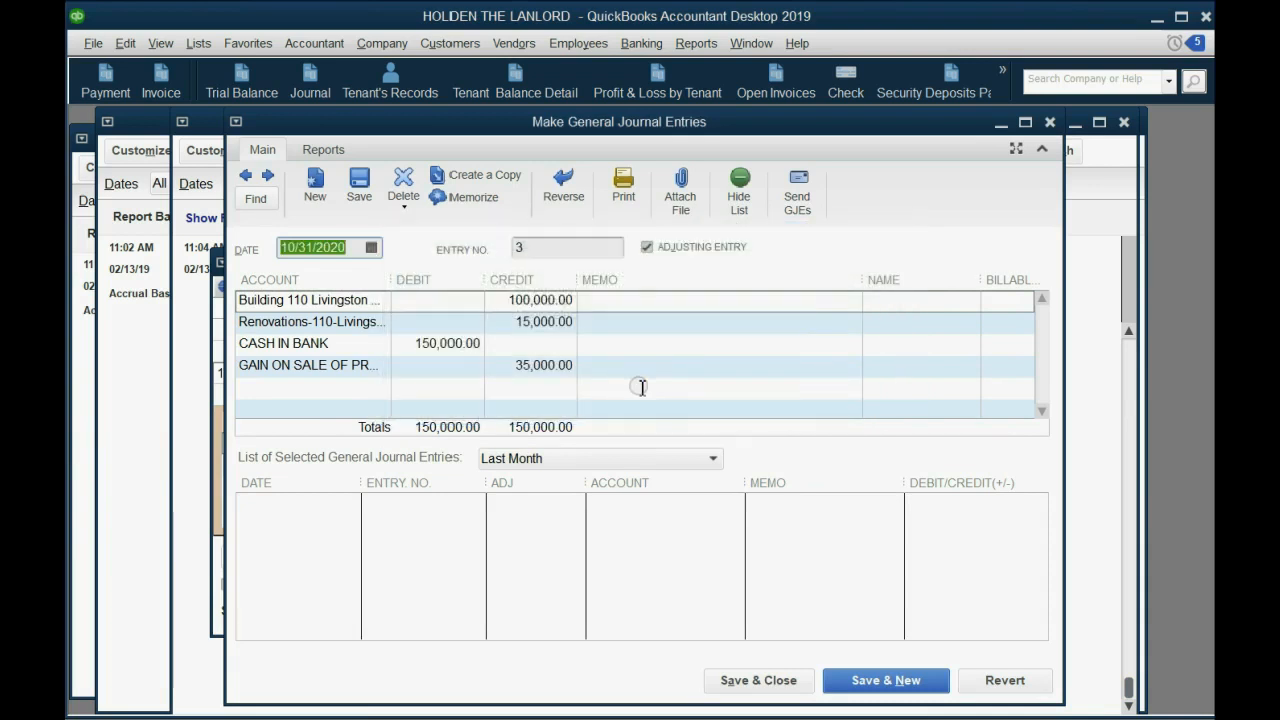
pyautogui.click(404, 183)
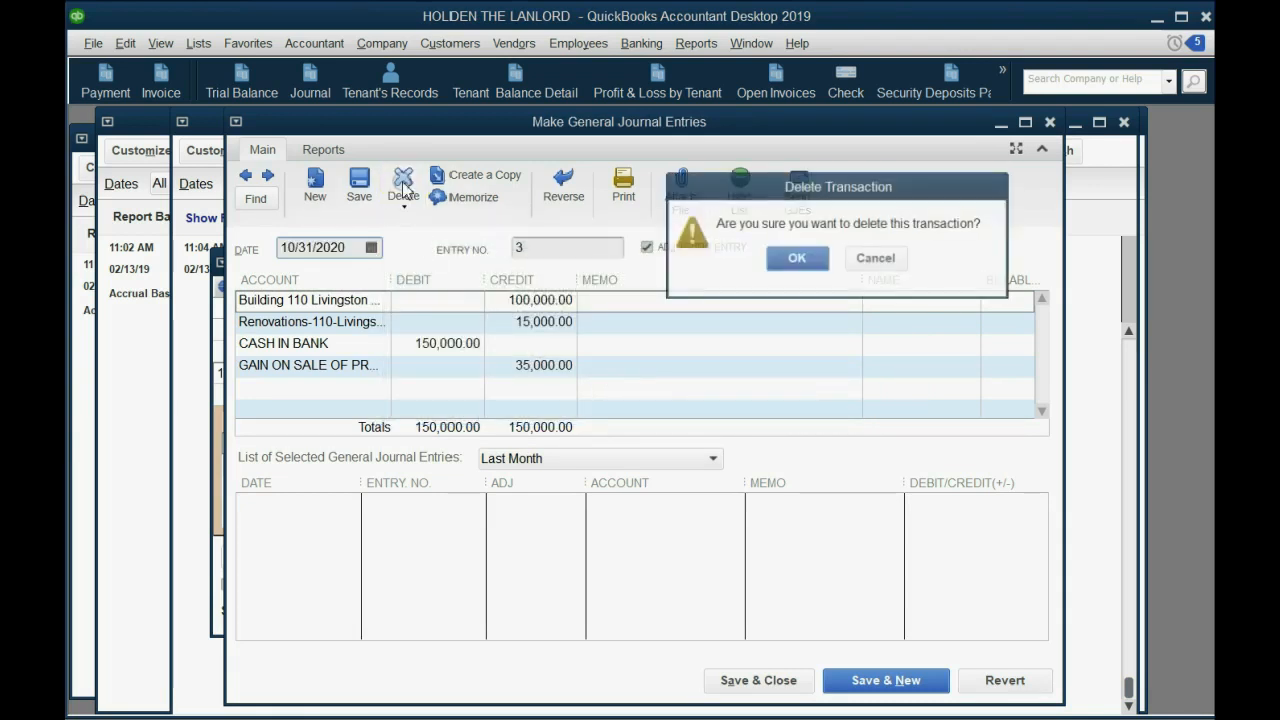
pyautogui.click(796, 258)
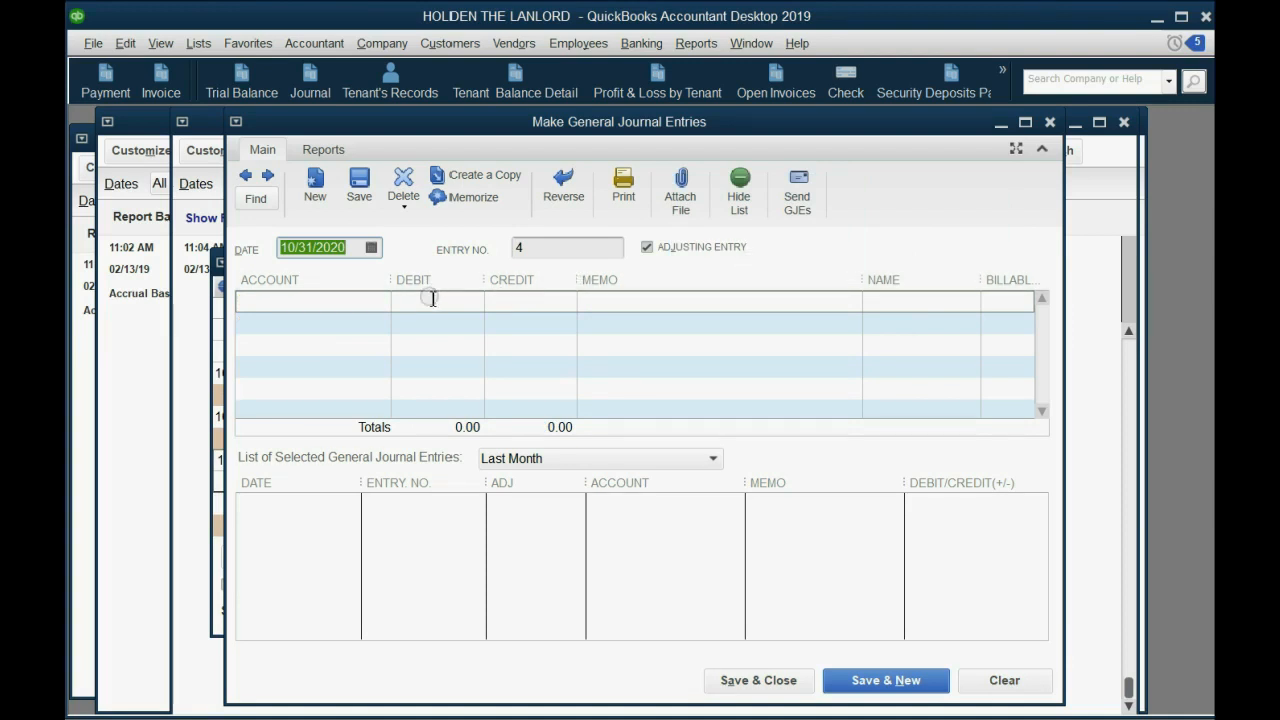
# Credit Building 110 Livingston Street for 100,000 on the first line of the 10/31/2020 journal entry 4
pyautogui.click(384, 306)
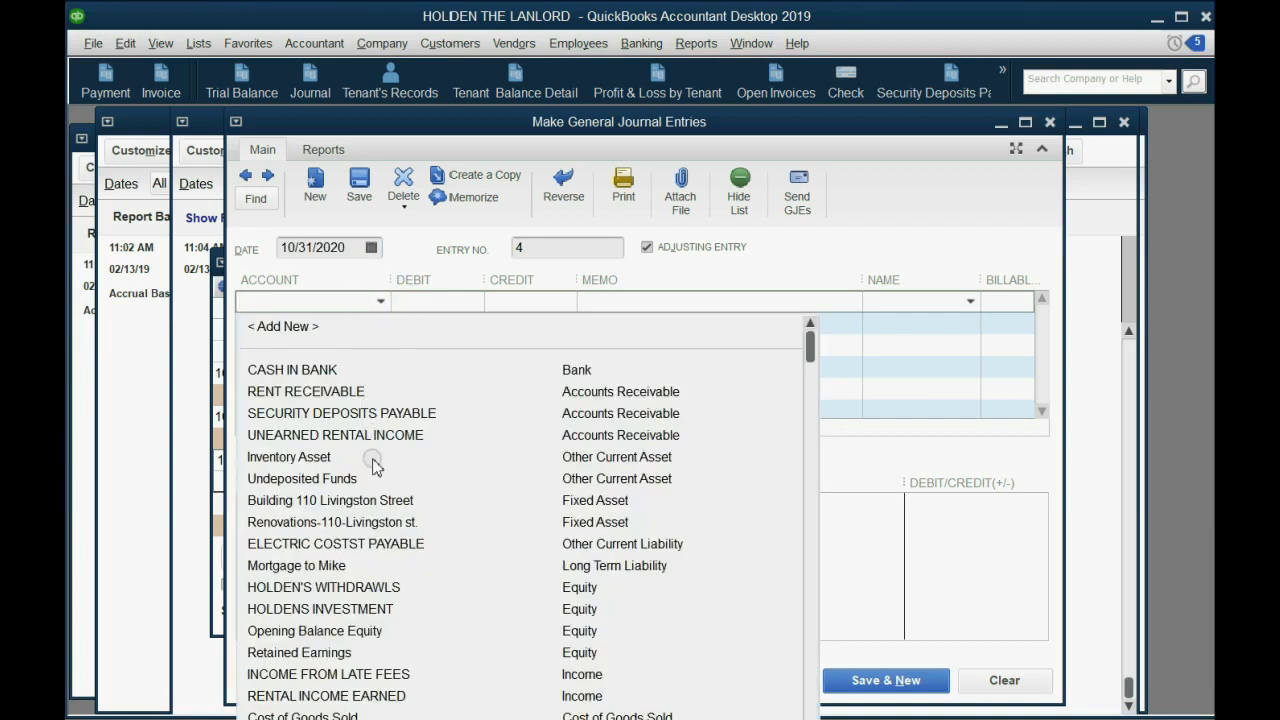
pyautogui.click(386, 503)
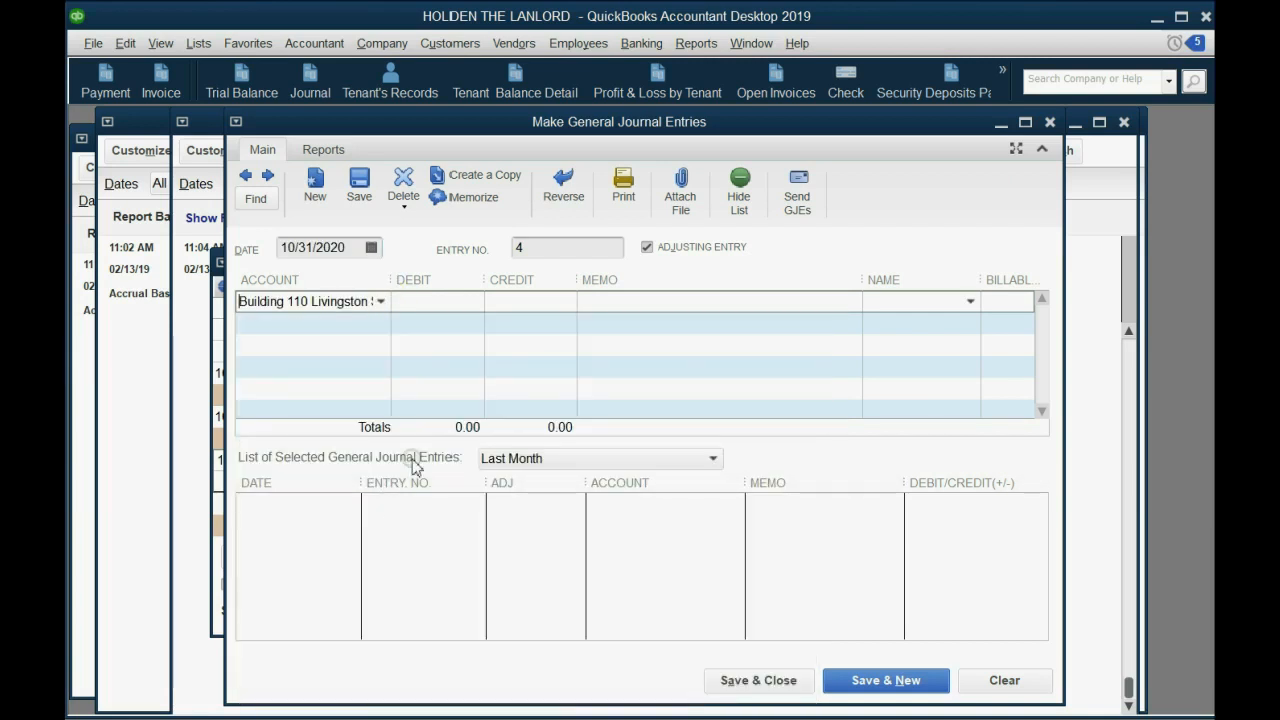
pyautogui.click(542, 302)
pyautogui.write('100000')
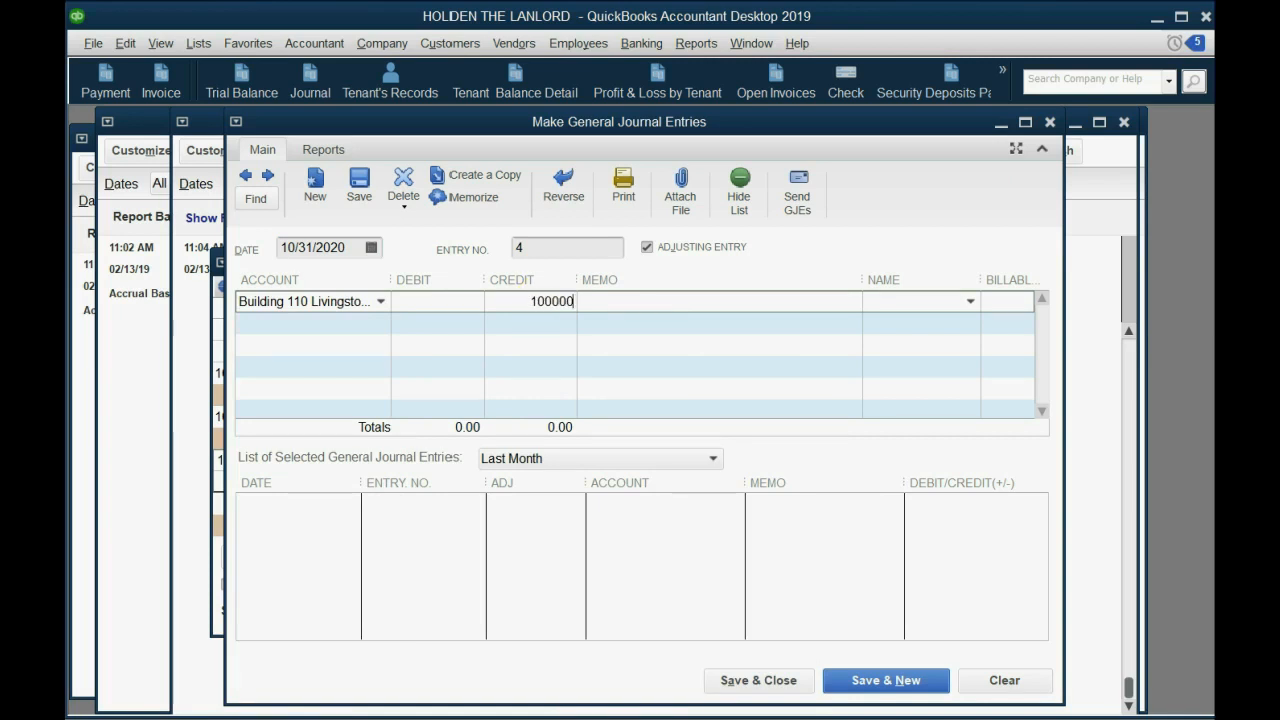
pyautogui.press('Tab')
pyautogui.click(378, 324)
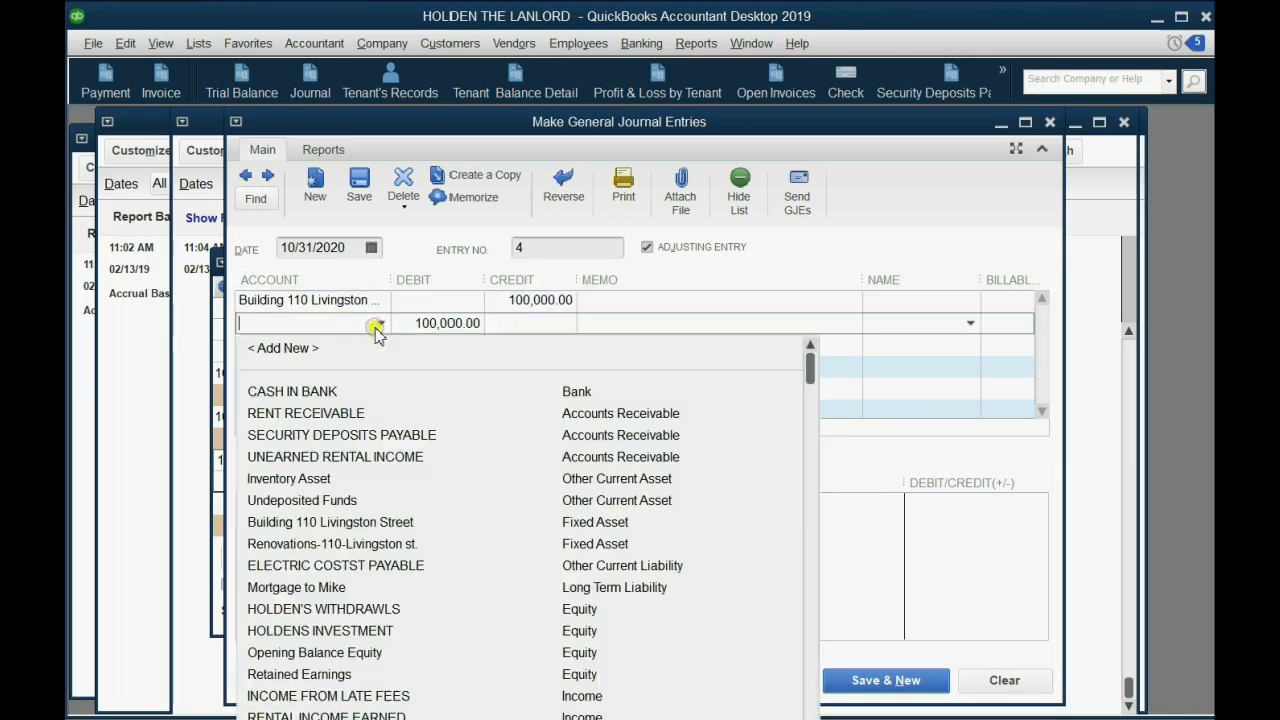
pyautogui.click(383, 545)
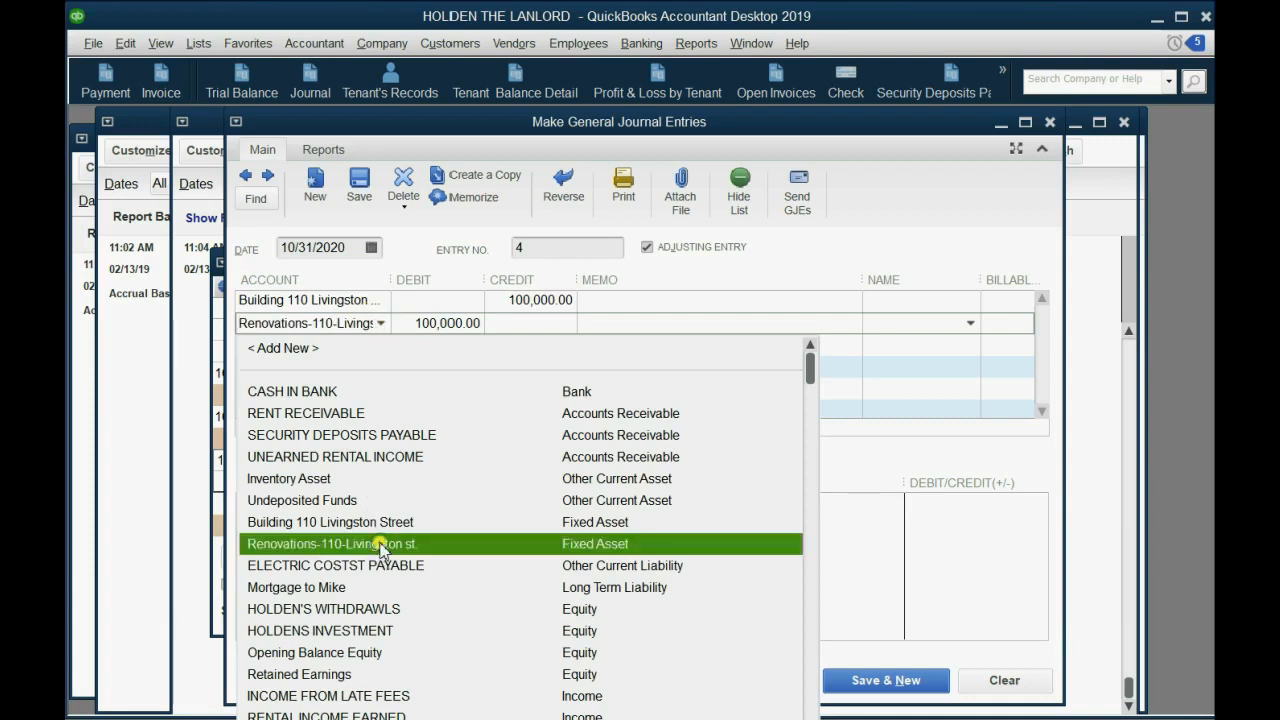
pyautogui.click(418, 323)
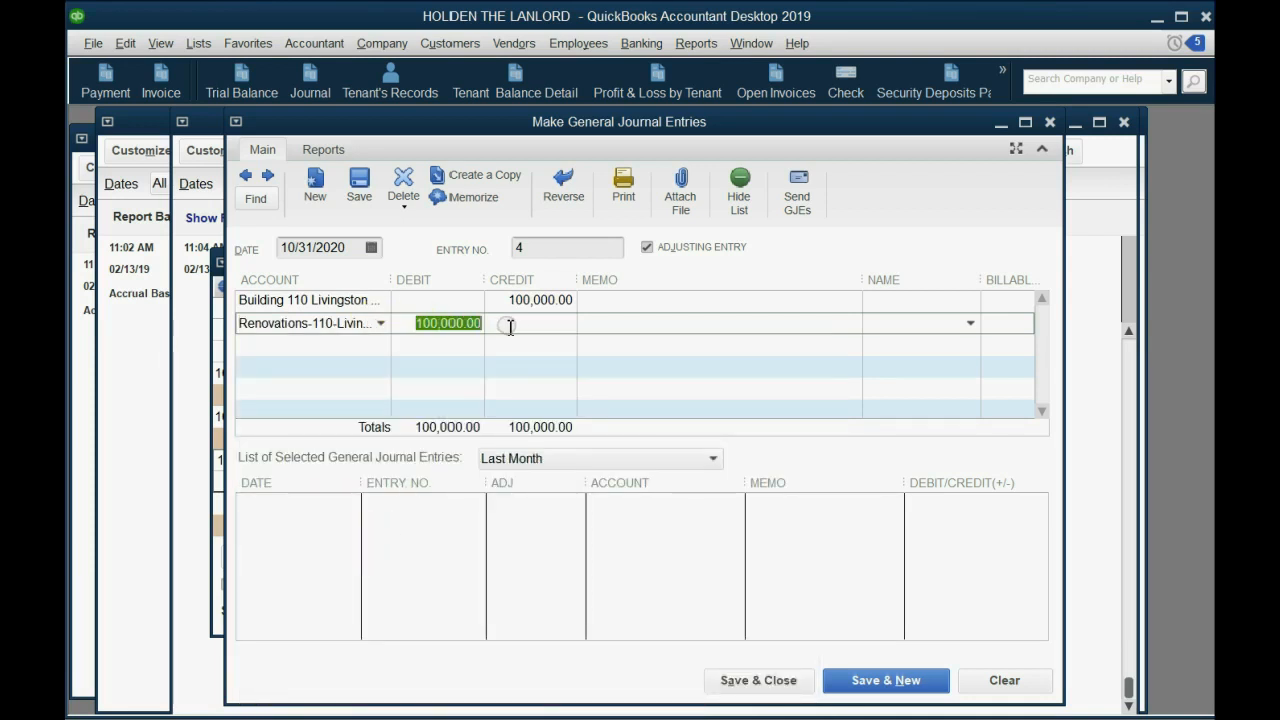
pyautogui.press('Delete')
pyautogui.click(557, 328)
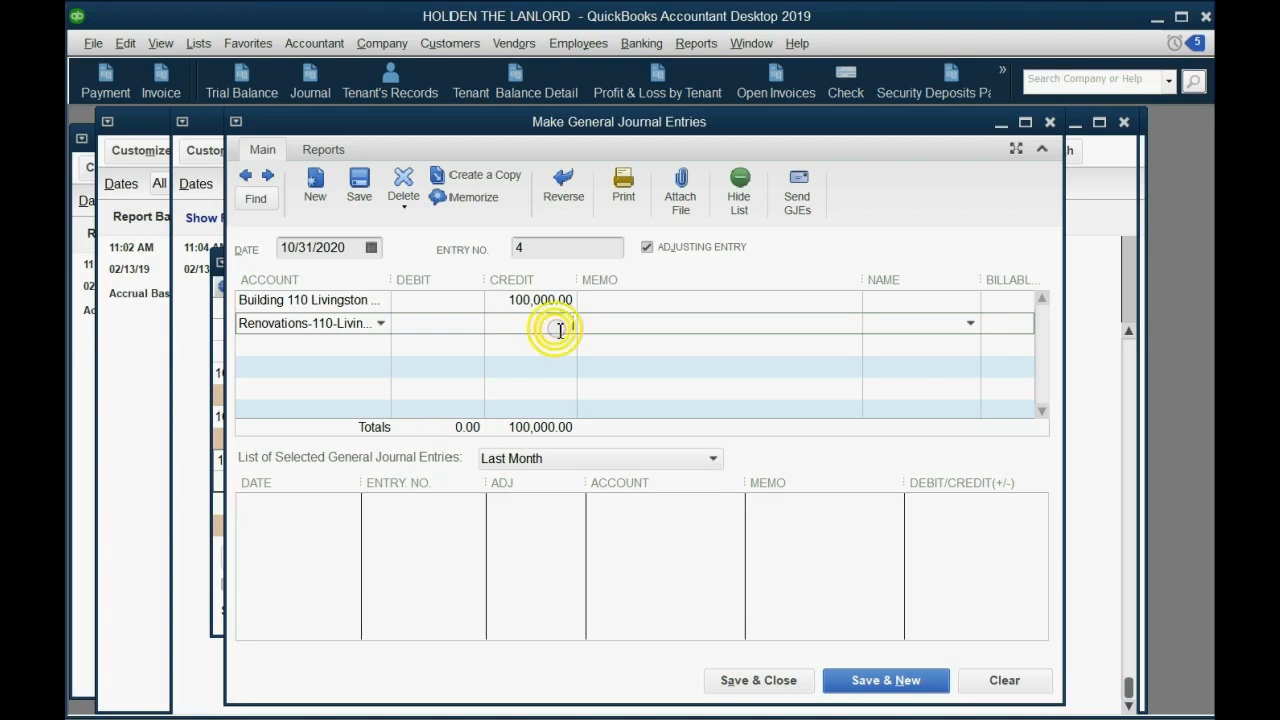
pyautogui.write('15000')
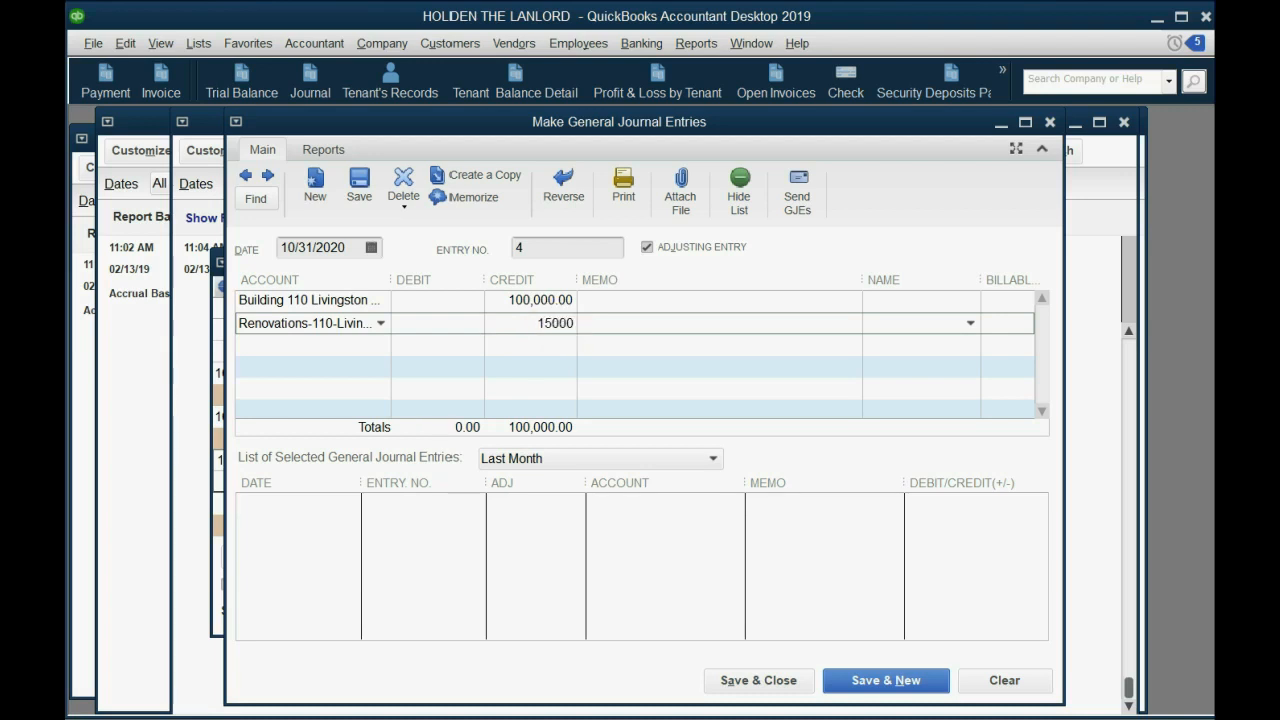
pyautogui.press('Tab')
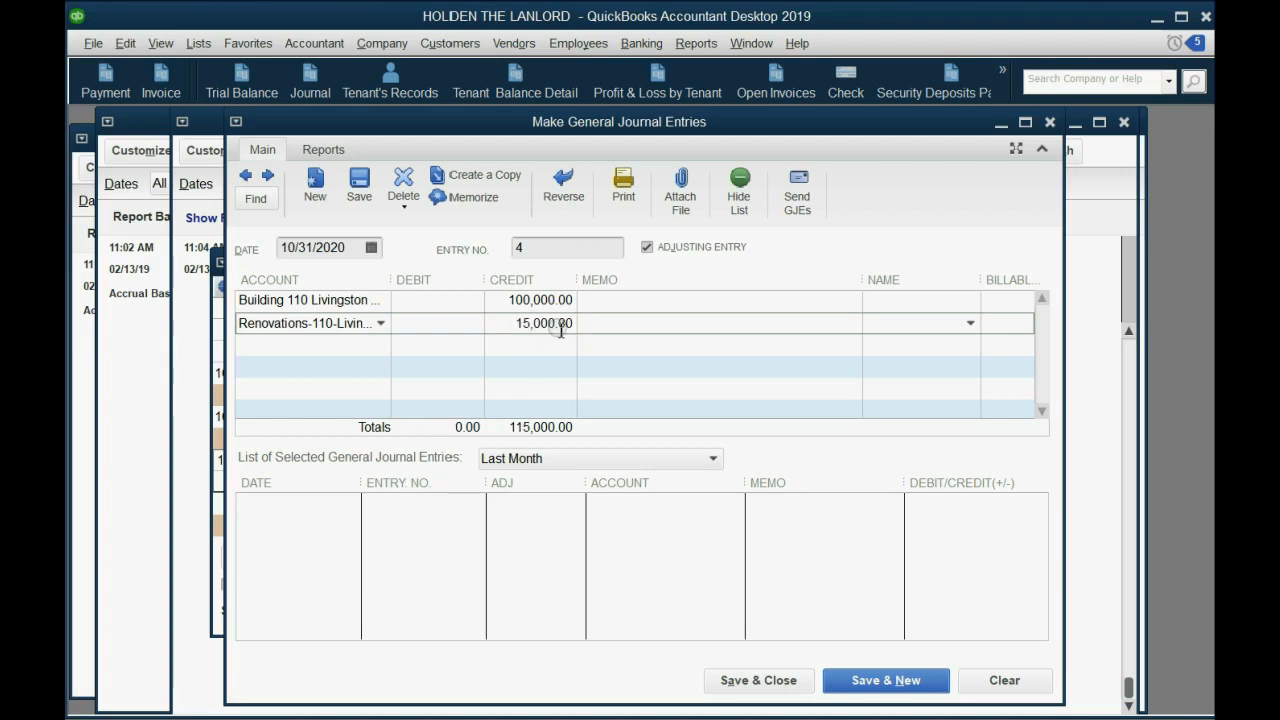
# On the third line, select CASH IN BANK and replace the prefilled debit with 95,000
pyautogui.click(380, 344)
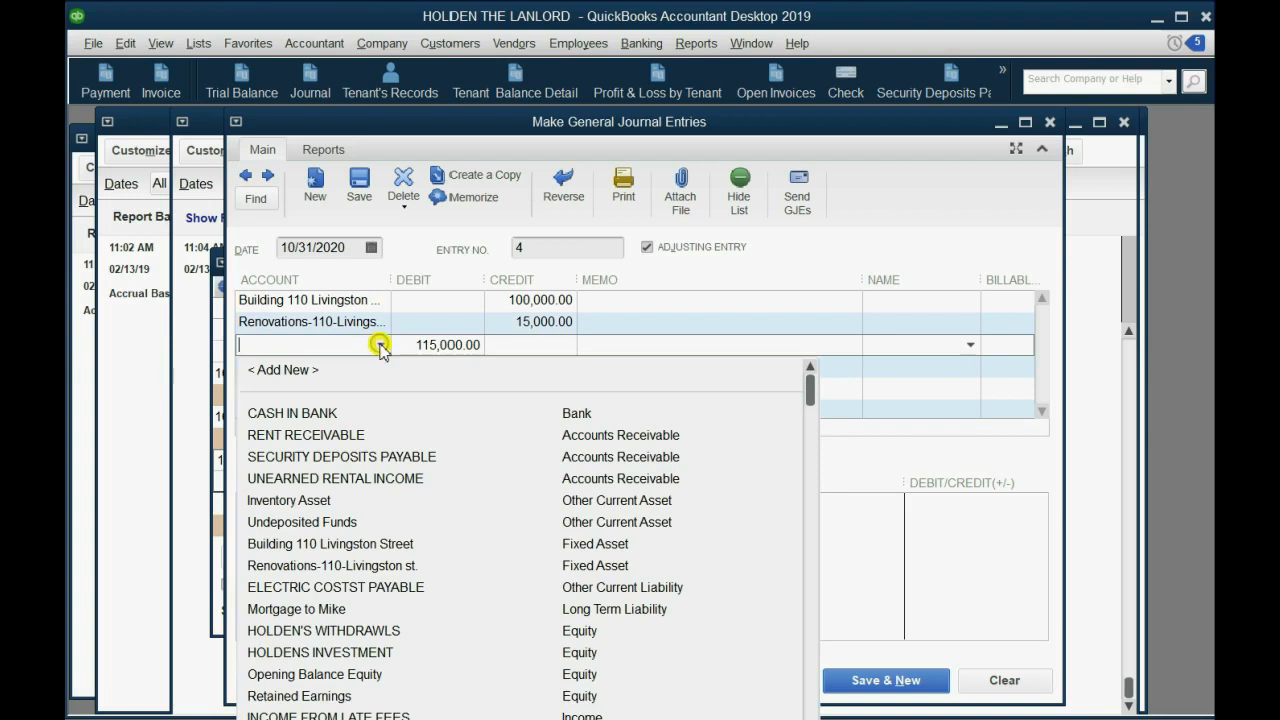
pyautogui.click(355, 413)
pyautogui.moveTo(413, 346); pyautogui.dragTo(503, 344)
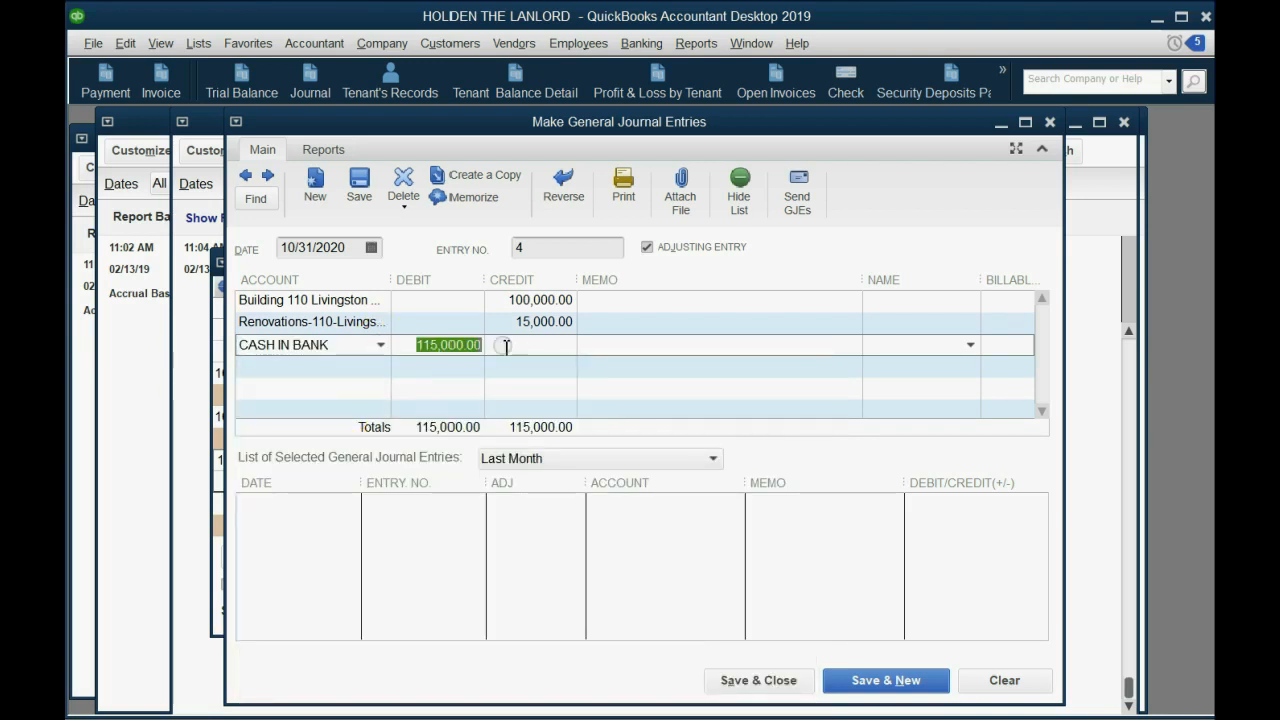
pyautogui.write('95')
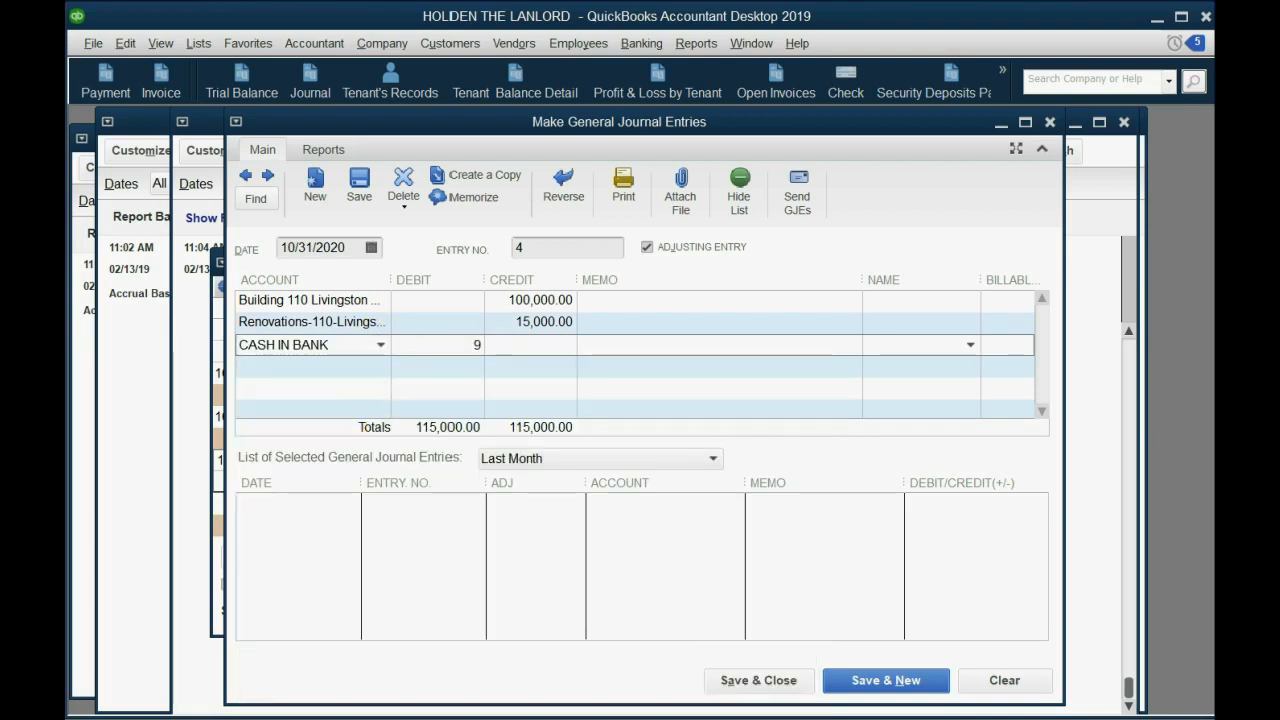
pyautogui.click(506, 334)
pyautogui.press('Tab')
pyautogui.press('Tab')
pyautogui.press('Tab')
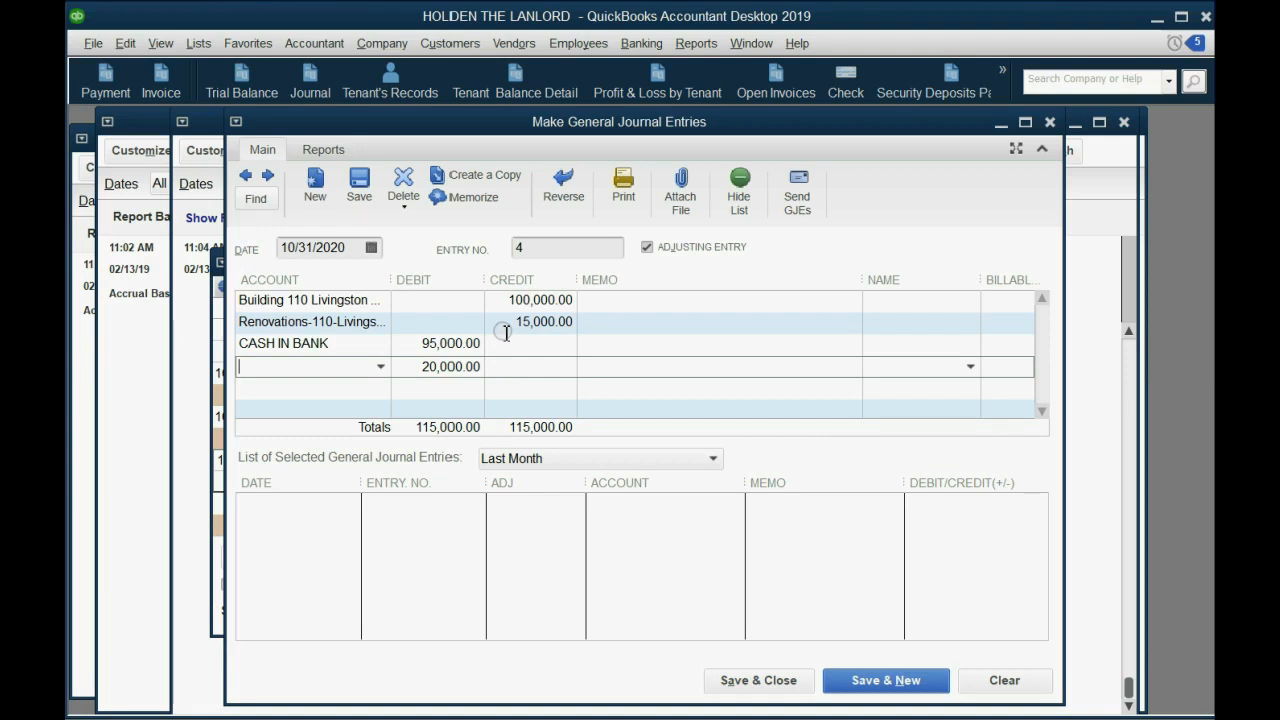
# Compare the cash debit with the building and renovations credits in the journal entry
pyautogui.click(418, 343)
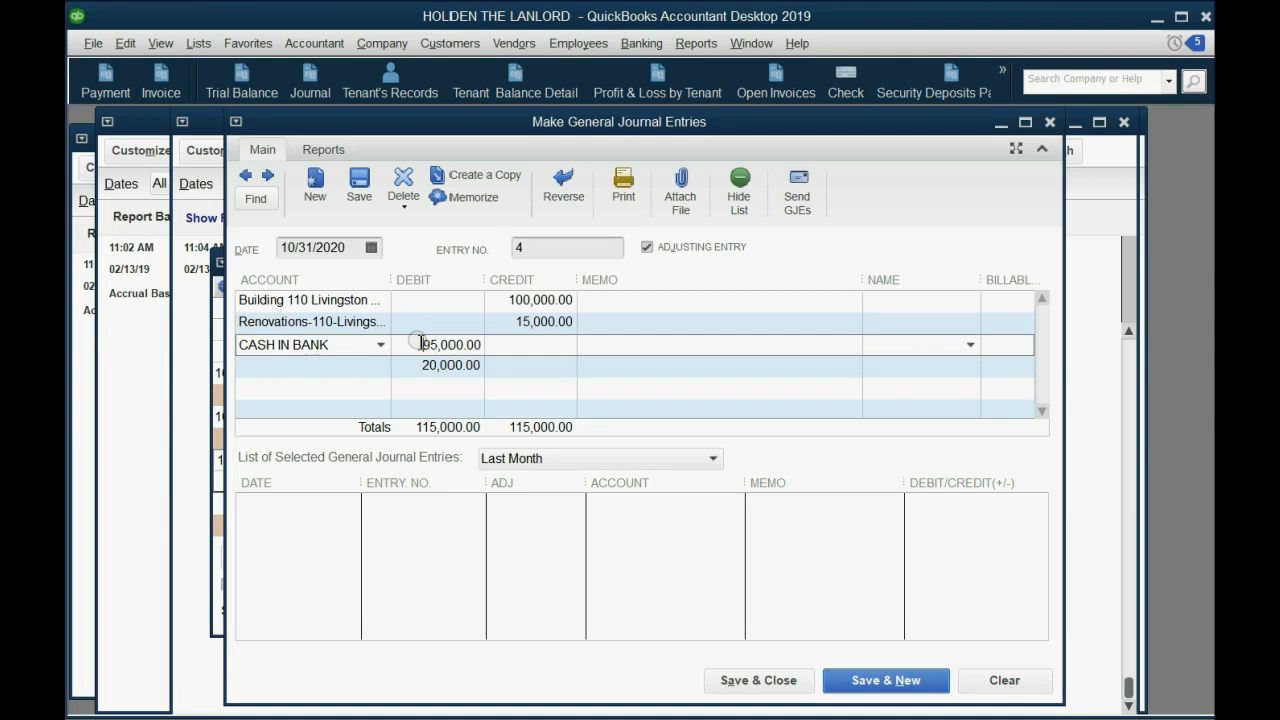
pyautogui.click(532, 300)
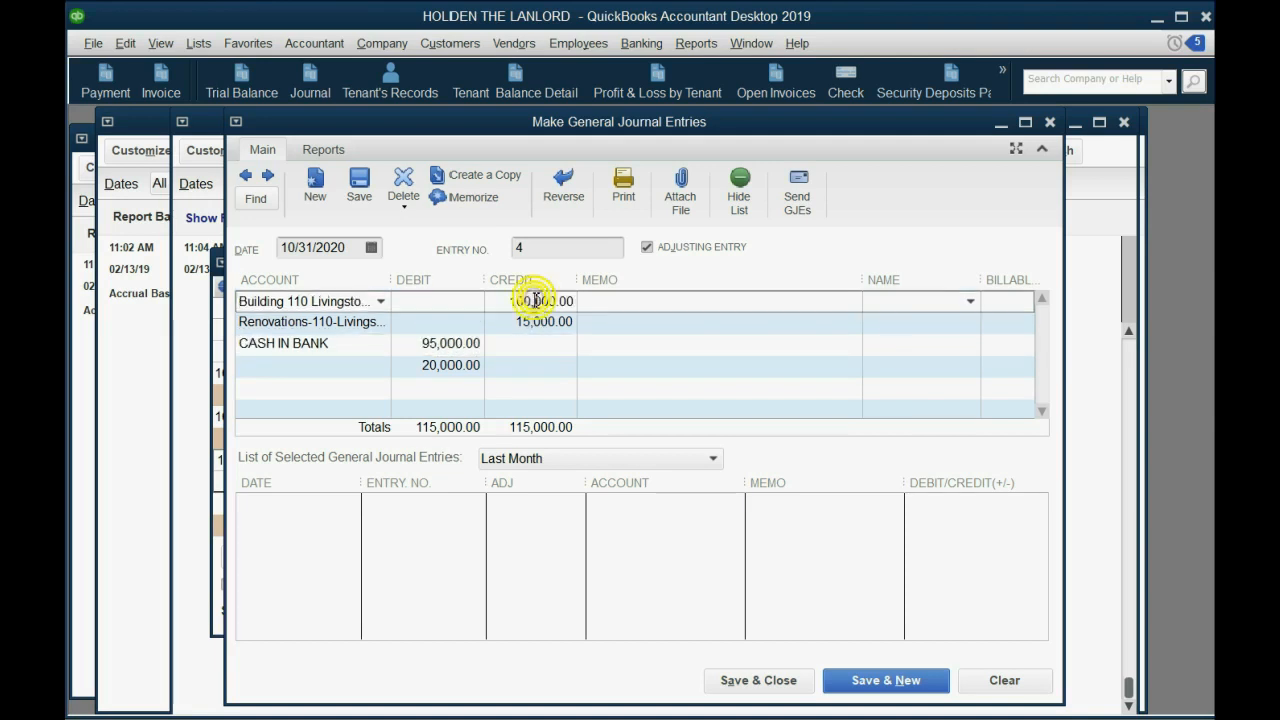
pyautogui.click(530, 323)
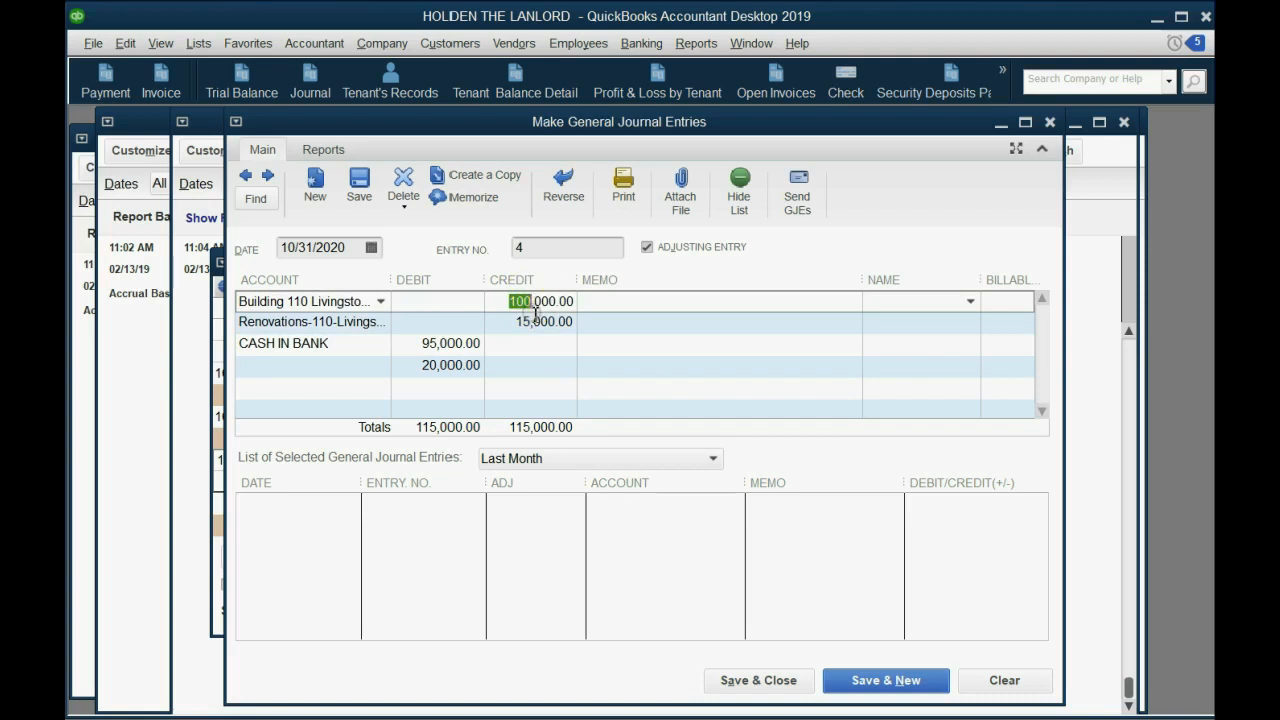
pyautogui.doubleClick(535, 321)
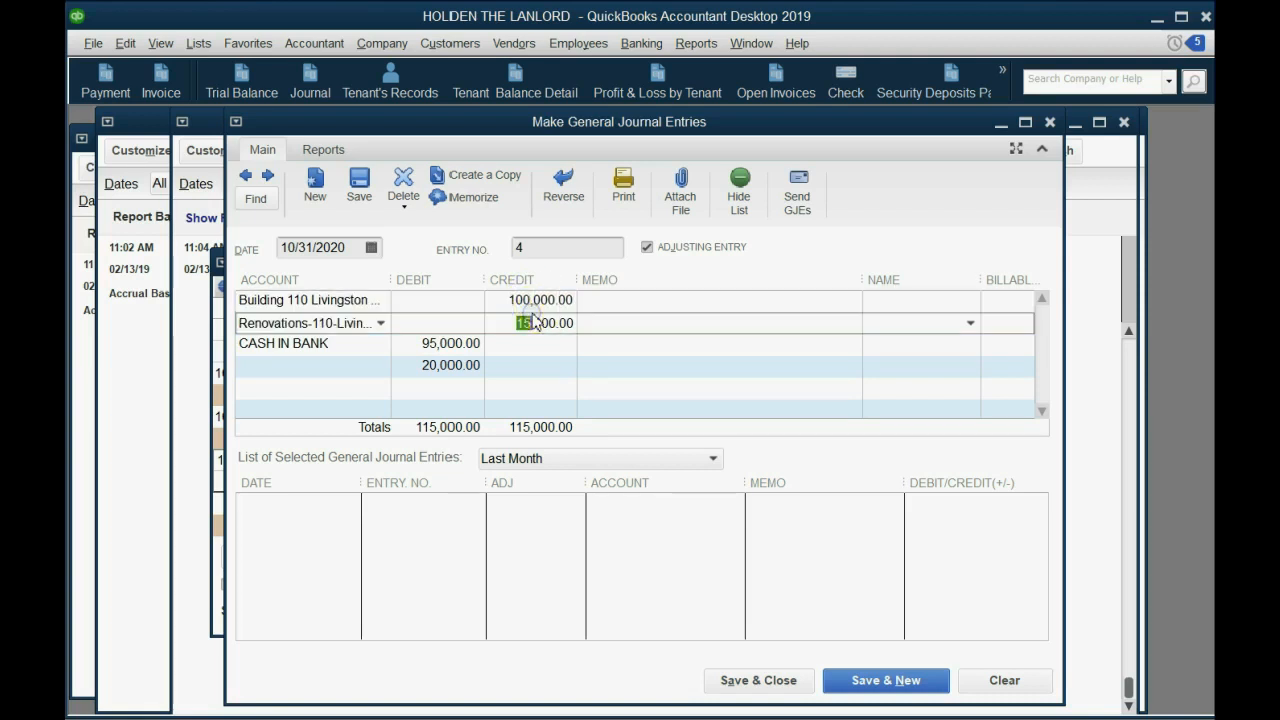
pyautogui.click(476, 345)
pyautogui.click(536, 301)
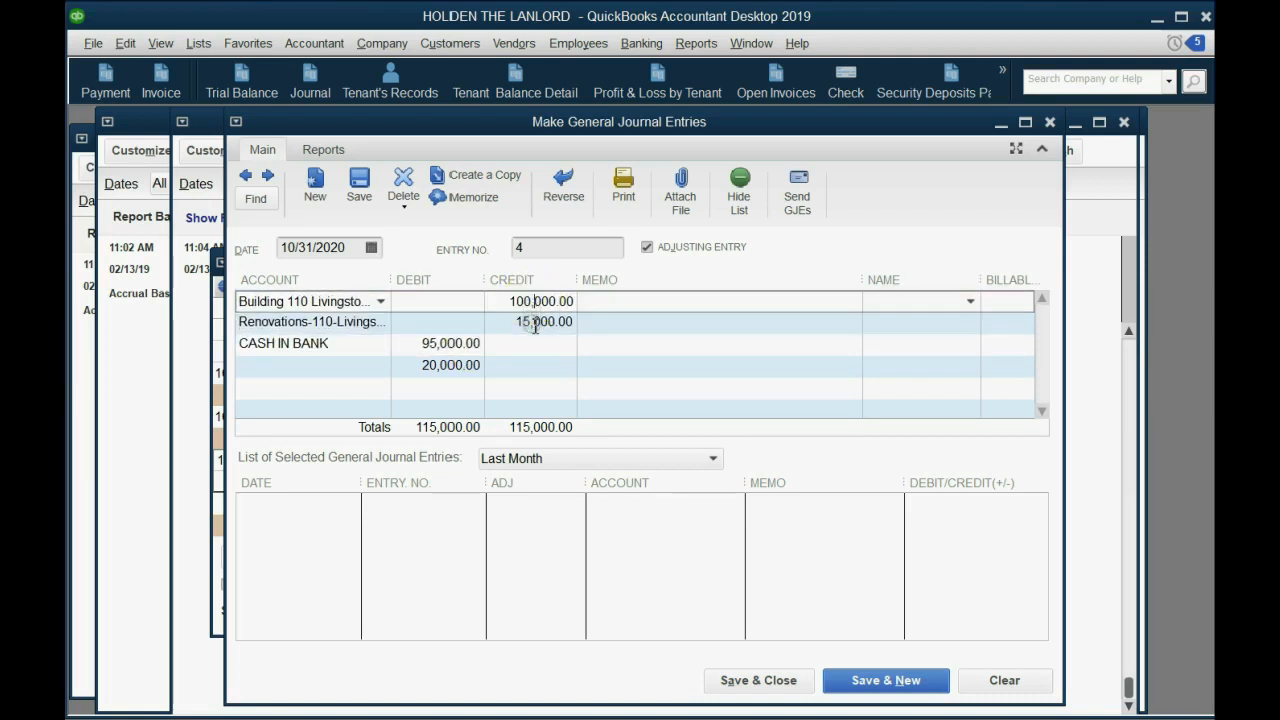
pyautogui.doubleClick(530, 321)
pyautogui.doubleClick(535, 301)
pyautogui.doubleClick(528, 322)
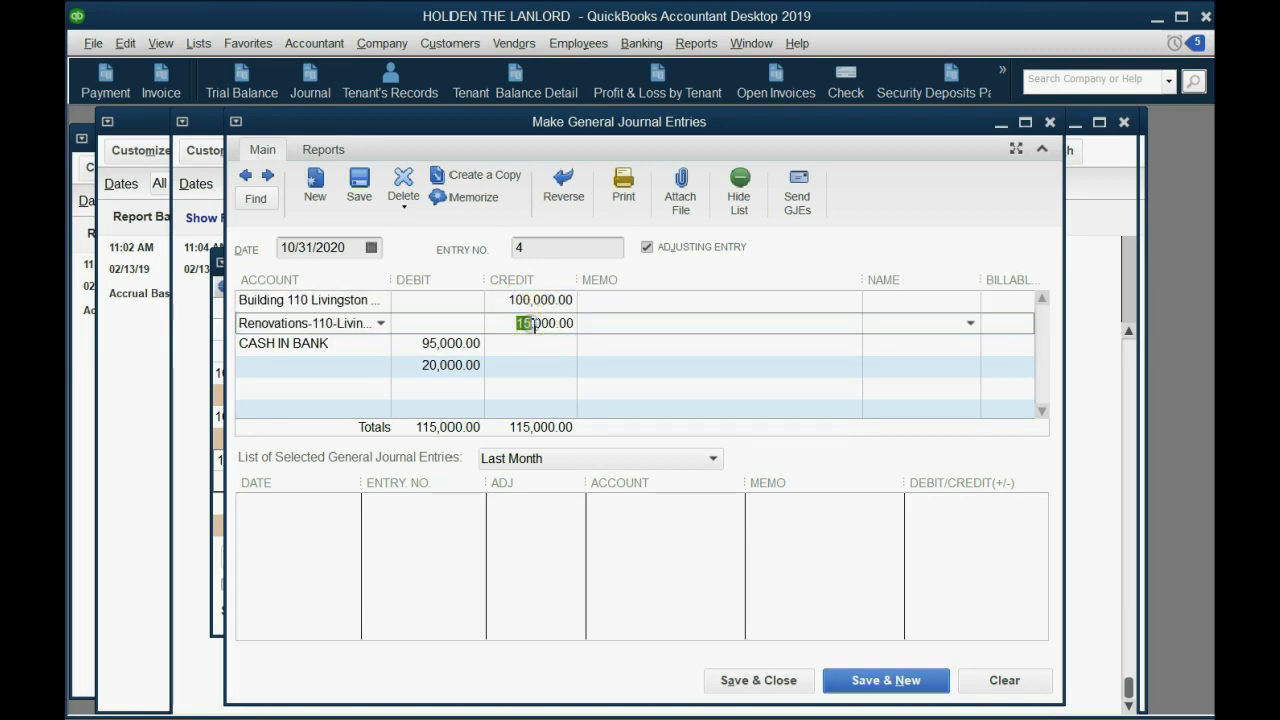
# Assign the fourth line's 20,000 debit to LOSS ON SALE OF PROPERTY, then save and close the entry
pyautogui.click(382, 367)
pyautogui.click(384, 368)
pyautogui.scroll(-4, 488, 630)
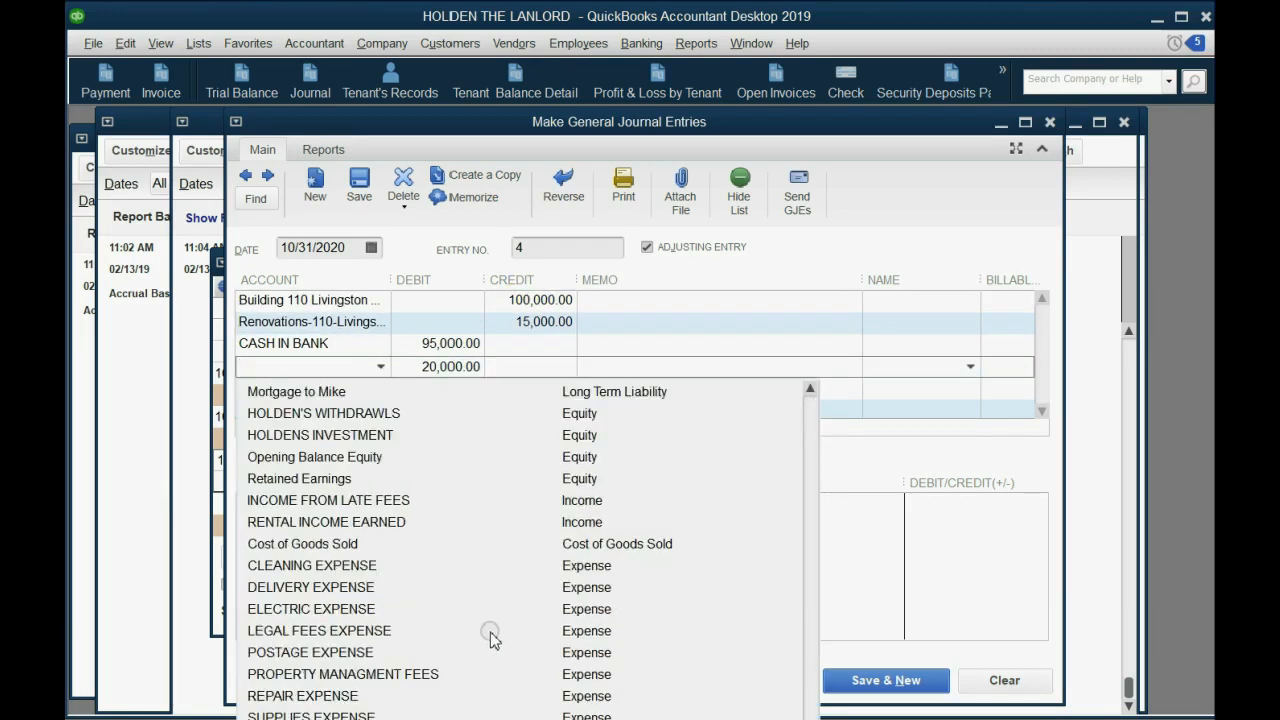
pyautogui.click(330, 717)
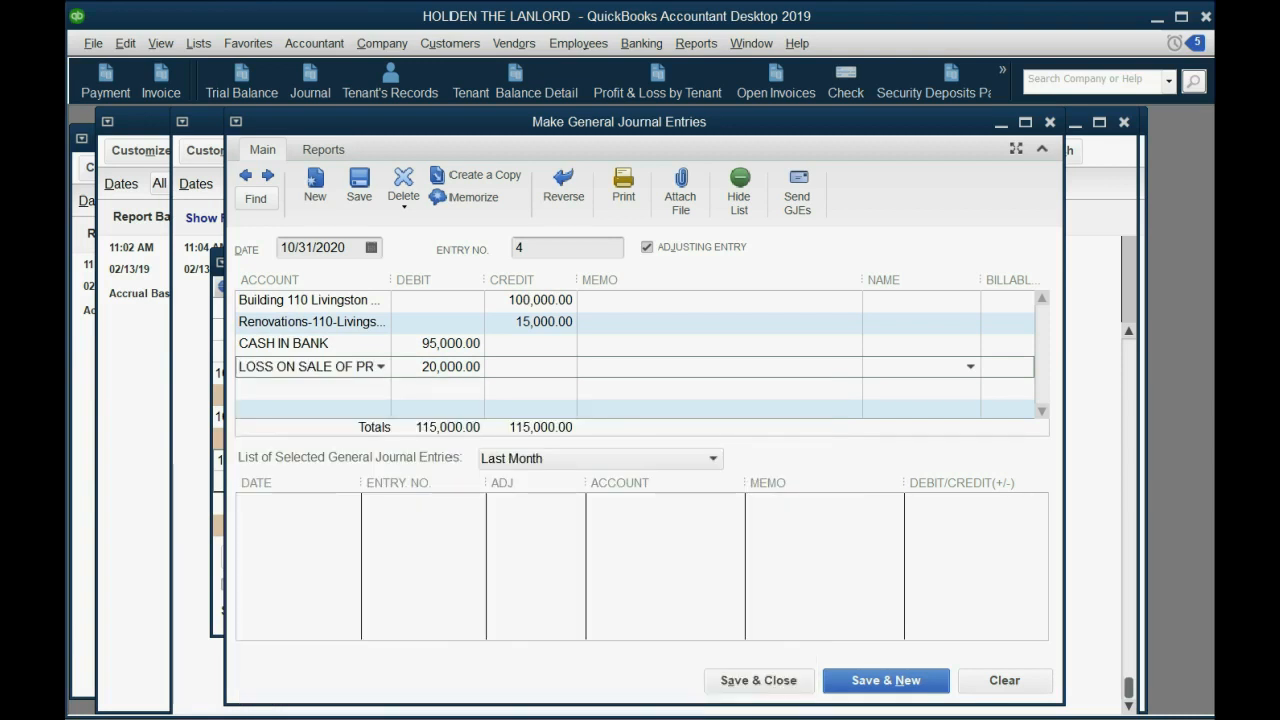
pyautogui.click(500, 368)
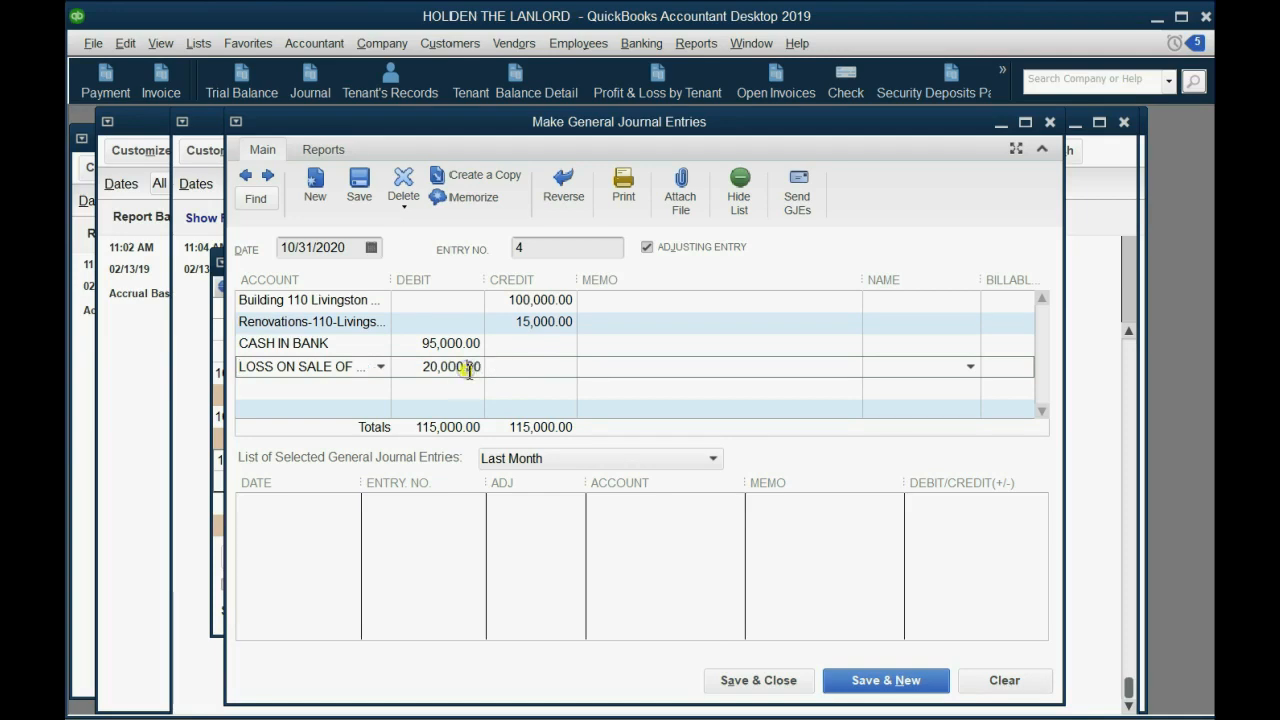
pyautogui.click(752, 681)
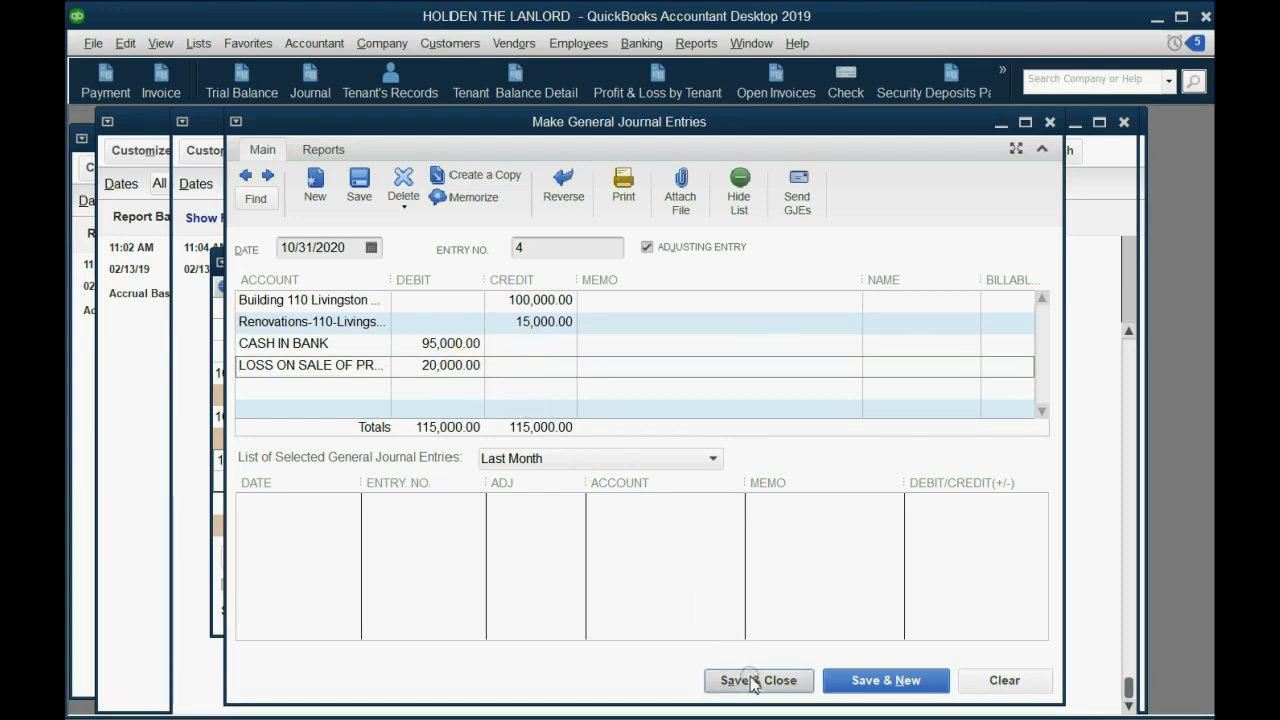
pyautogui.click(630, 395)
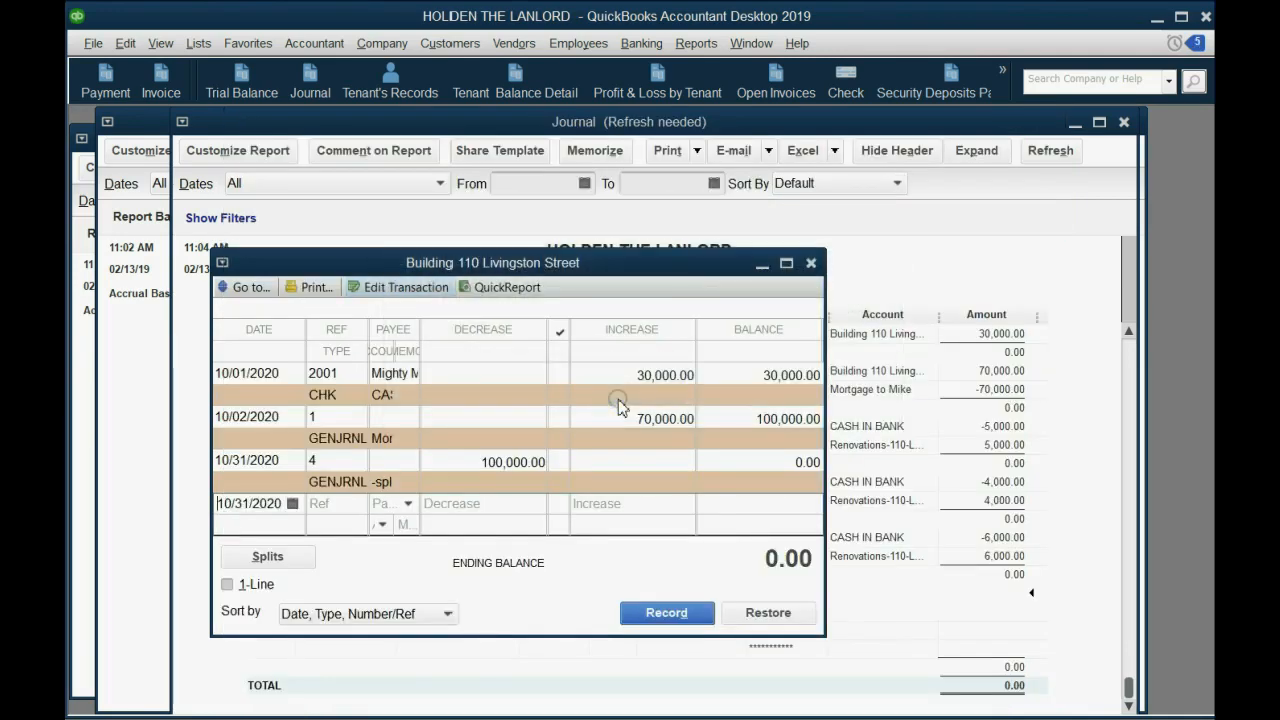
# Close the building's register and the Journal report, then check the LOSS ON SALE OF PROPERTY line in the Profit & Loss report
pyautogui.click(813, 263)
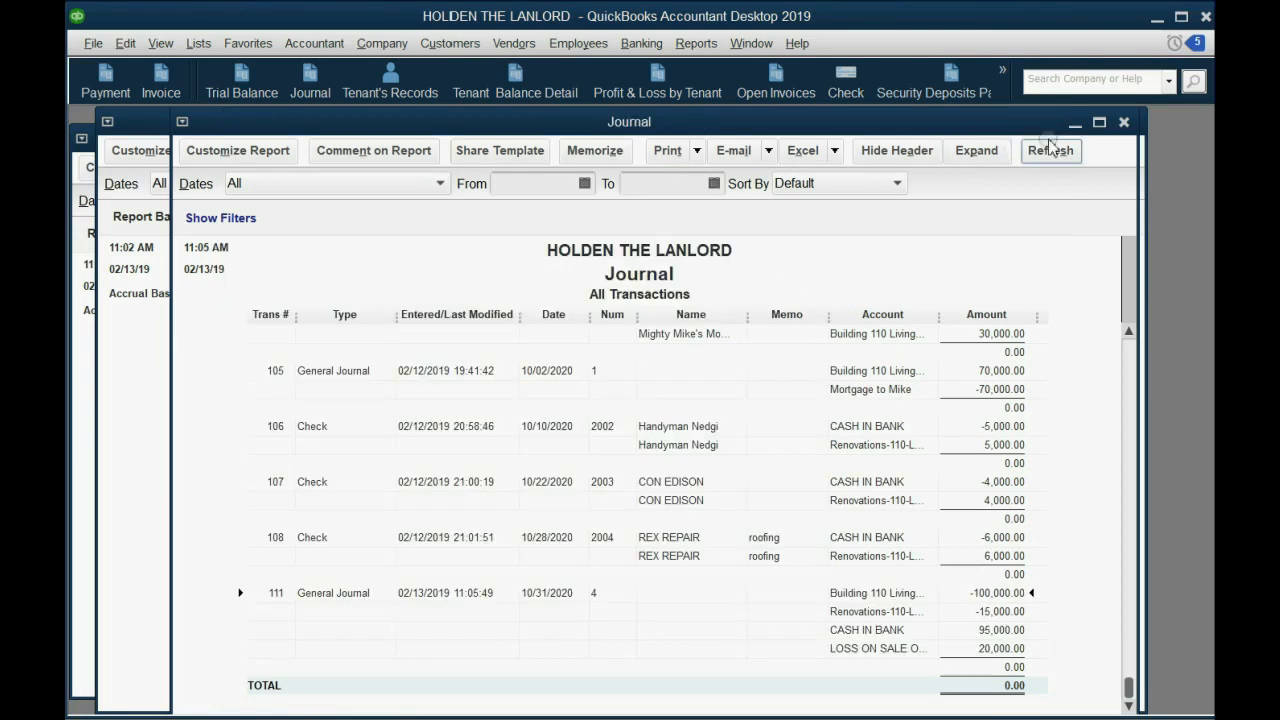
pyautogui.click(1124, 121)
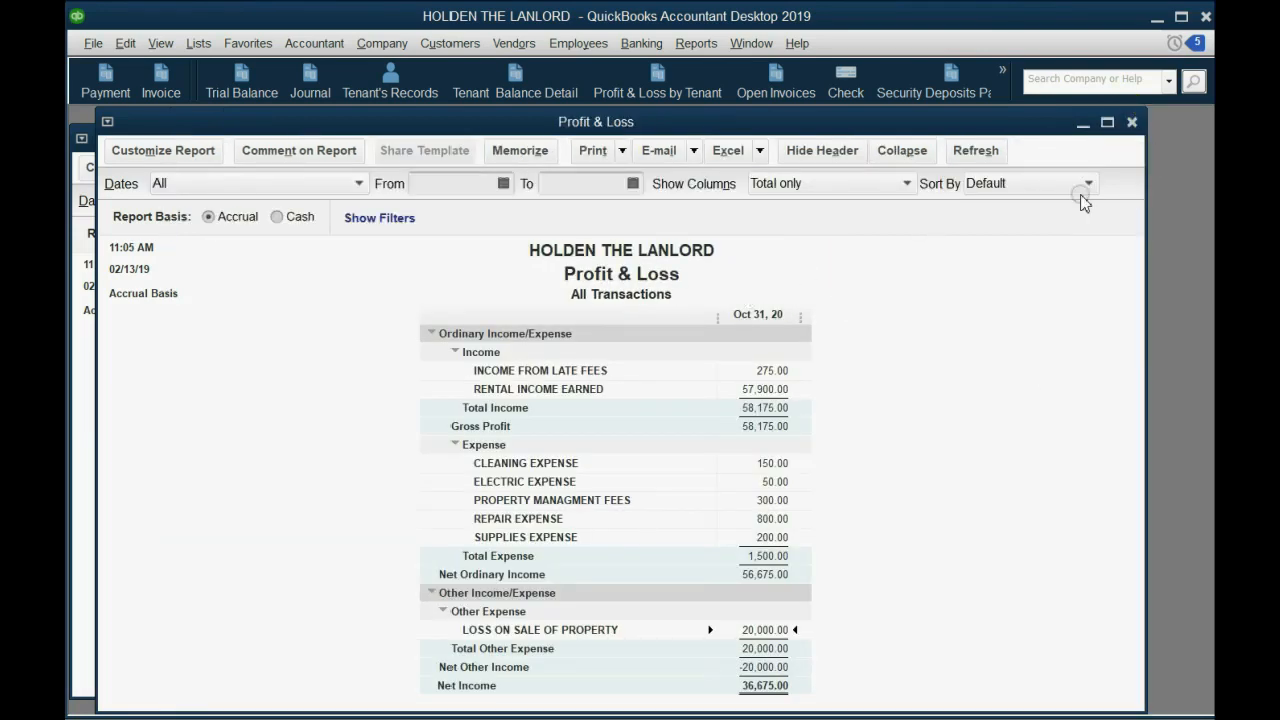
pyautogui.click(512, 634)
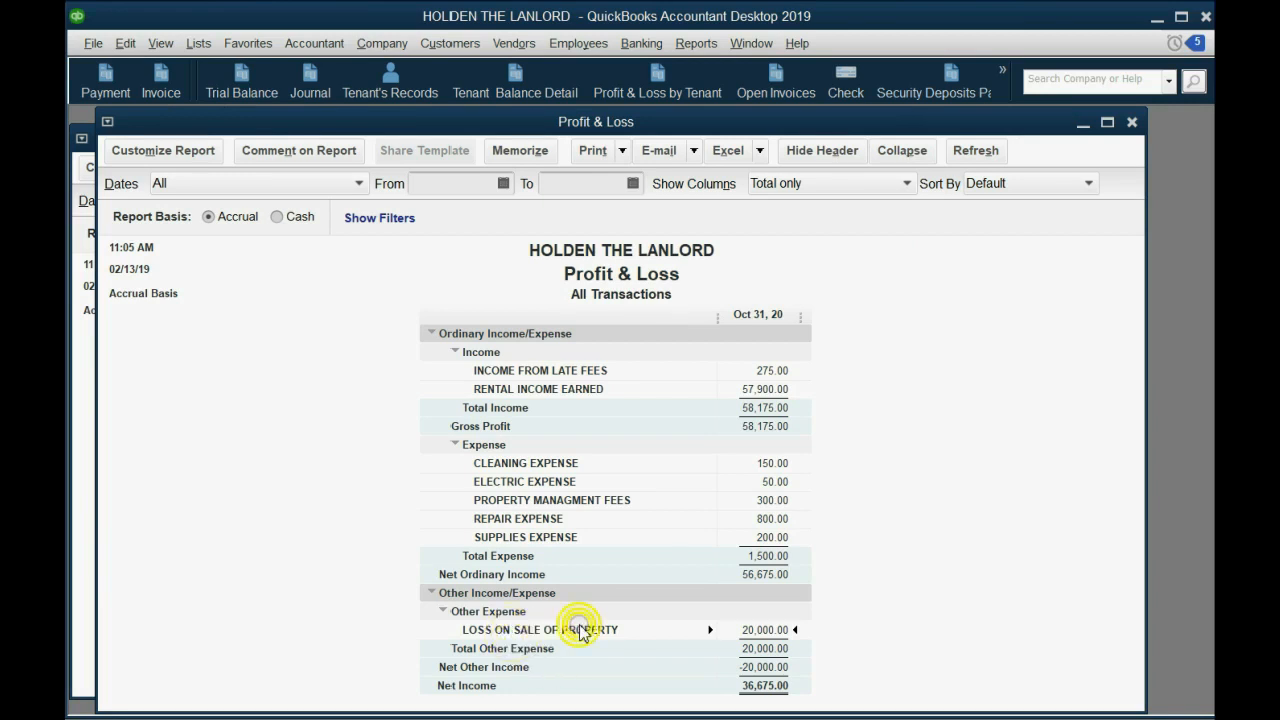